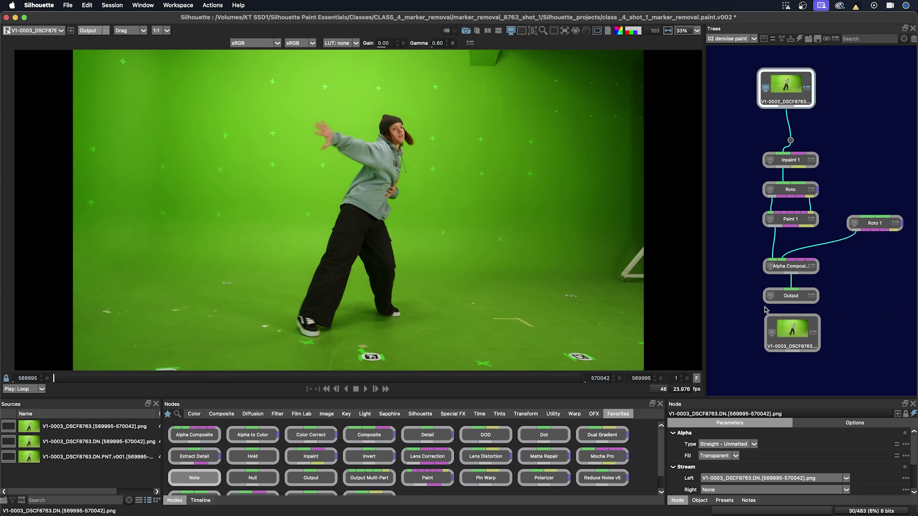
Step: Play through the clip, then add a Note node to the tree with font size 14
left_click(366, 389)
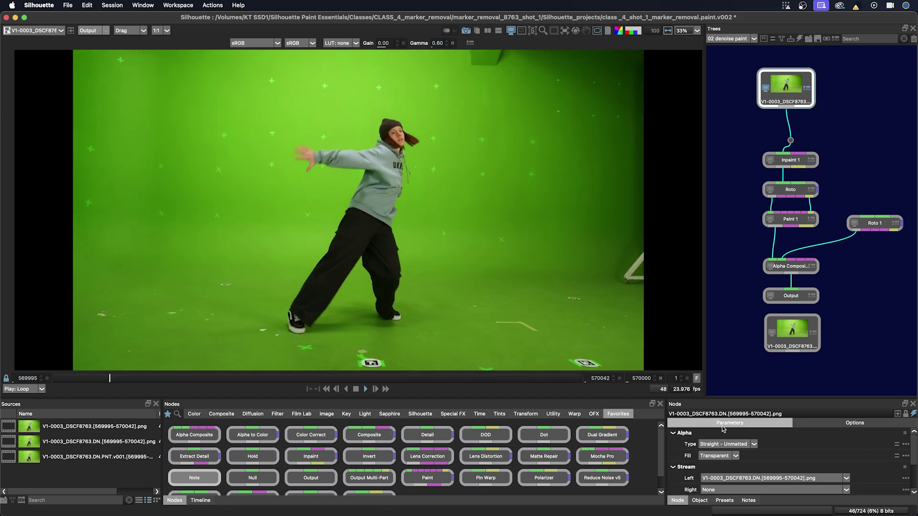
left_click(358, 390)
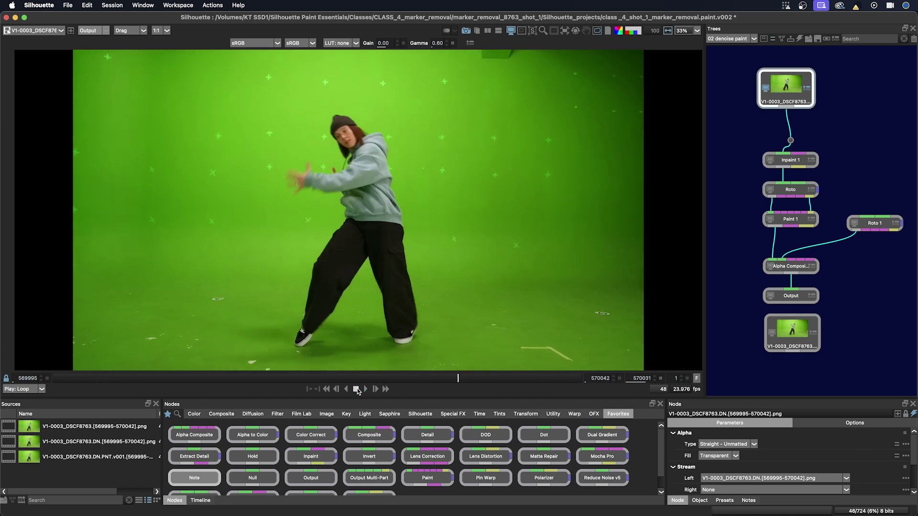
left_click(194, 478)
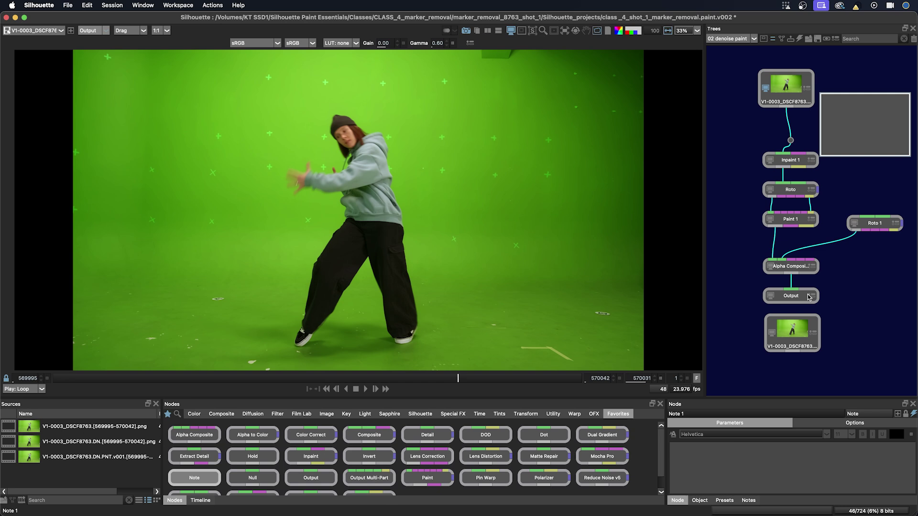
left_click(850, 435)
left_click(838, 471)
Step: Write the note: frame range, remove markers, tape, targets, deliver paint with embedded gmat of cleaned areas
left_click(691, 458)
type("X")
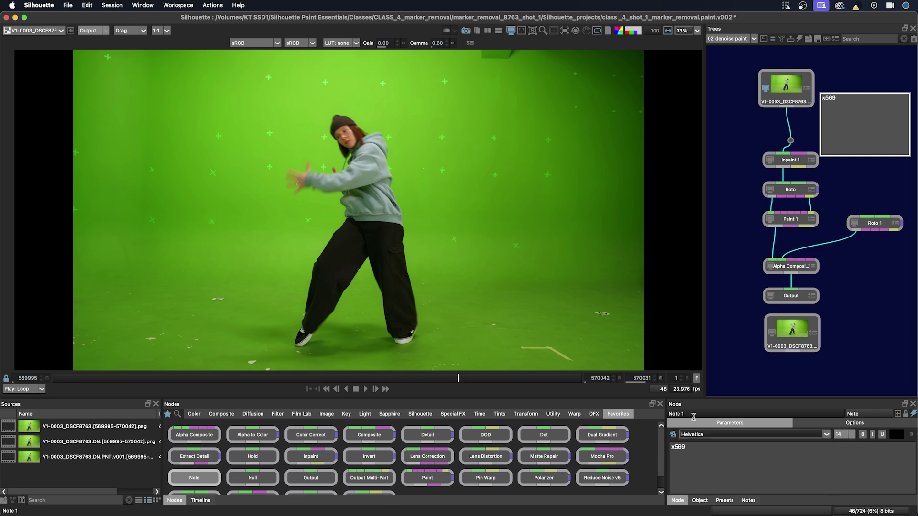
type("569995 - x5700 remove markers, tap")
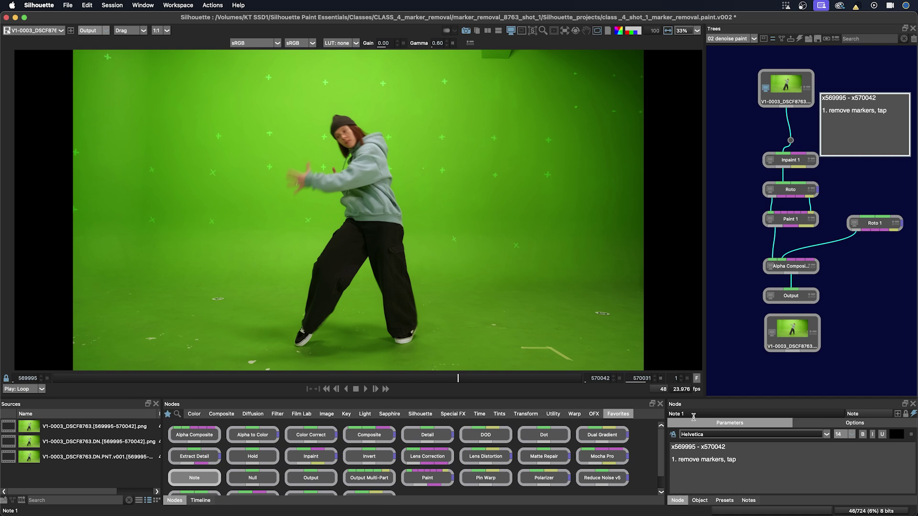
type("e, targets 2. deliver paint with embee")
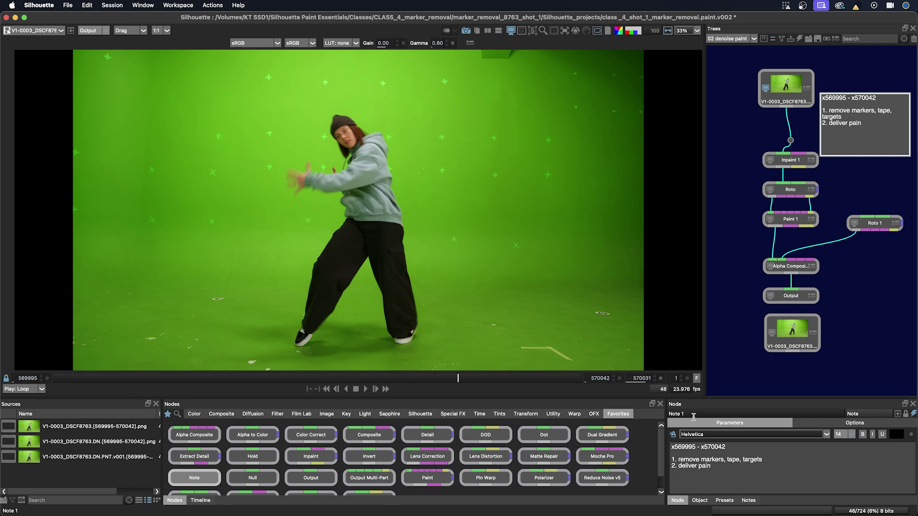
key("BackSpace")
type("dded gmat of the cleaned areas")
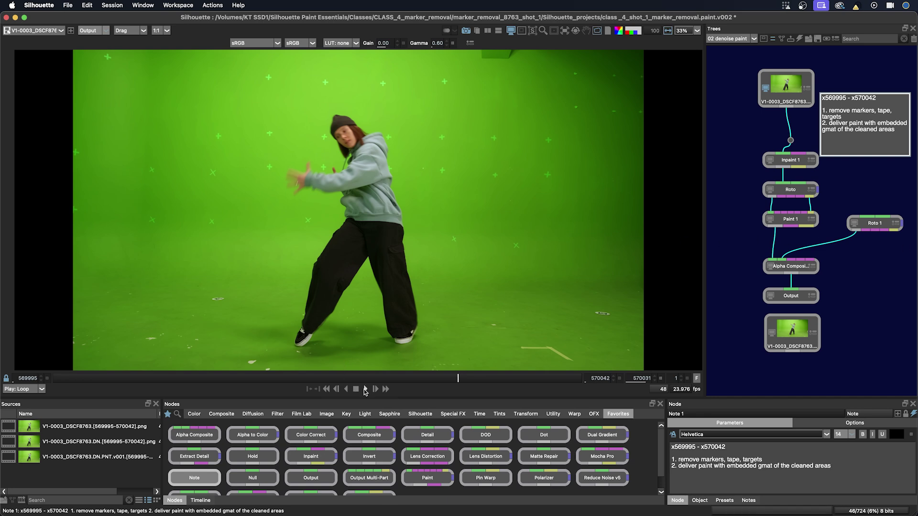
left_click(365, 389)
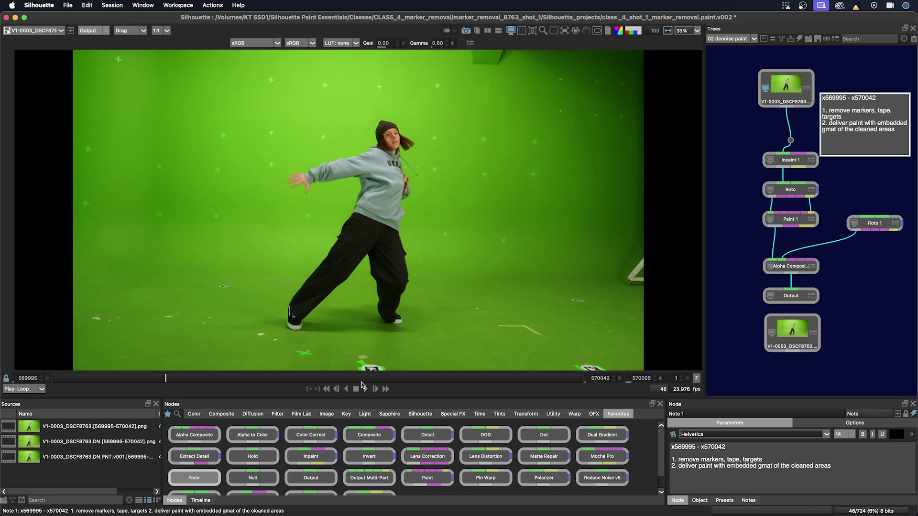
left_click(364, 388)
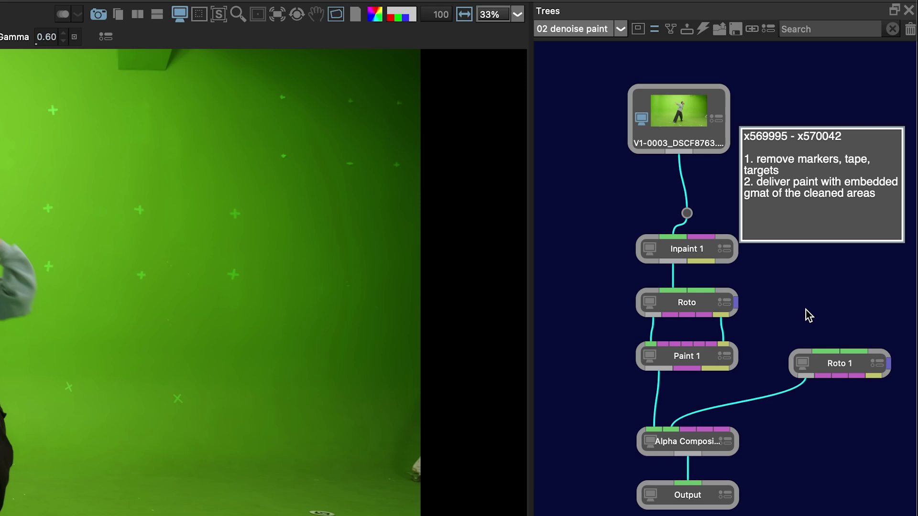
Step: Select the source footage node and check the session's tree list without switching trees
left_click(669, 111)
left_click(585, 31)
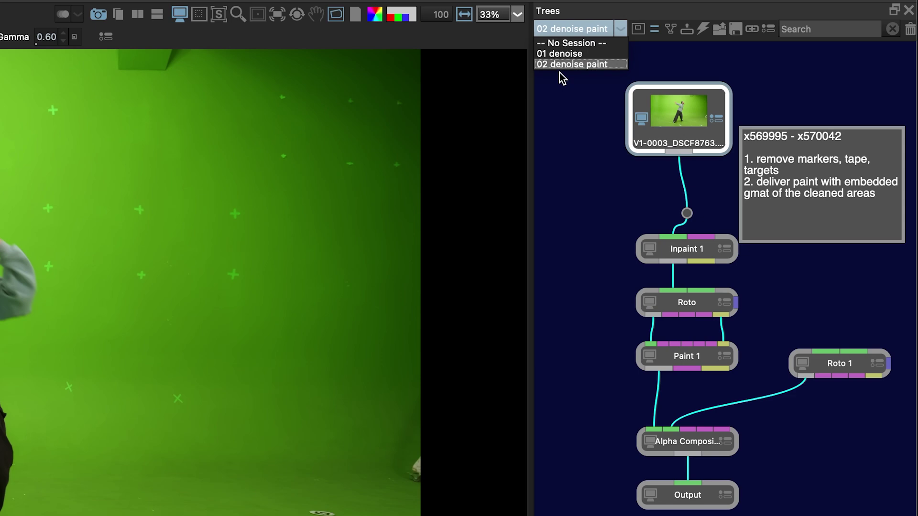
left_click(558, 117)
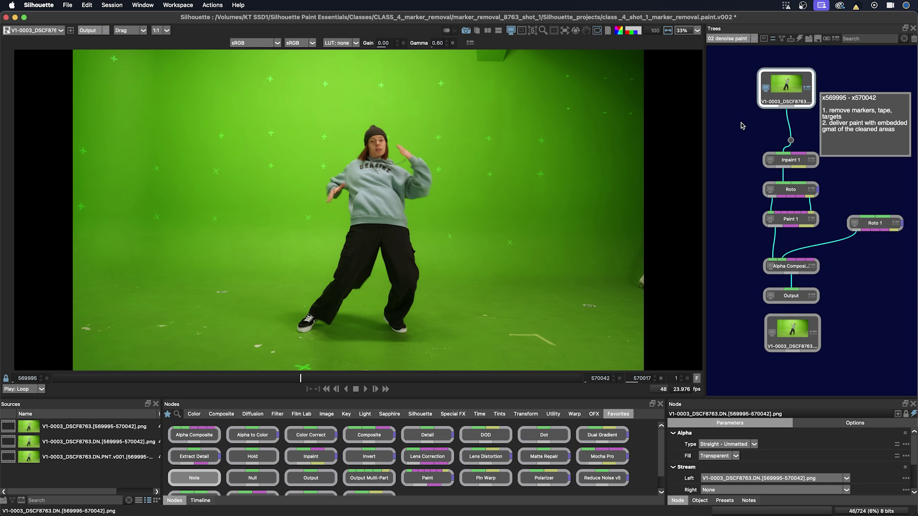
Step: Inspect the Roto, Paint 1 and Alpha Composite nodes, ending on the Output node's PNG settings
left_click(781, 191)
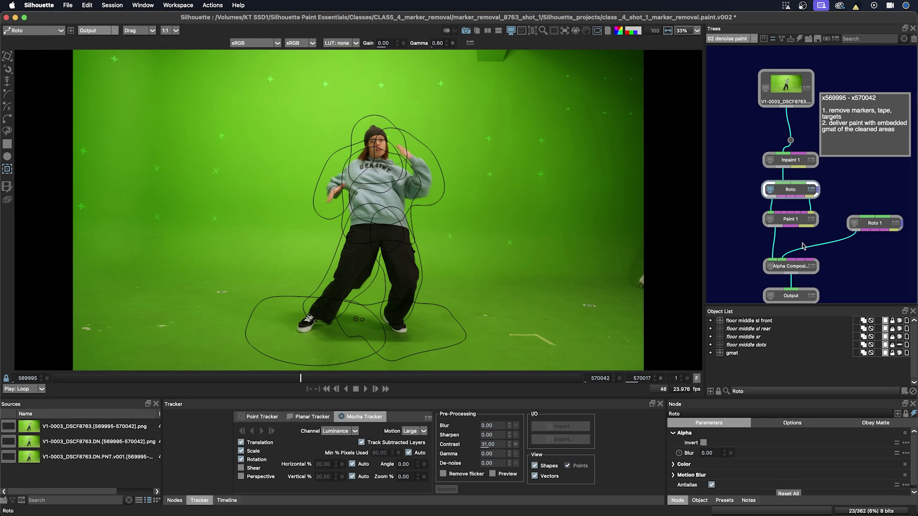
left_click(796, 221)
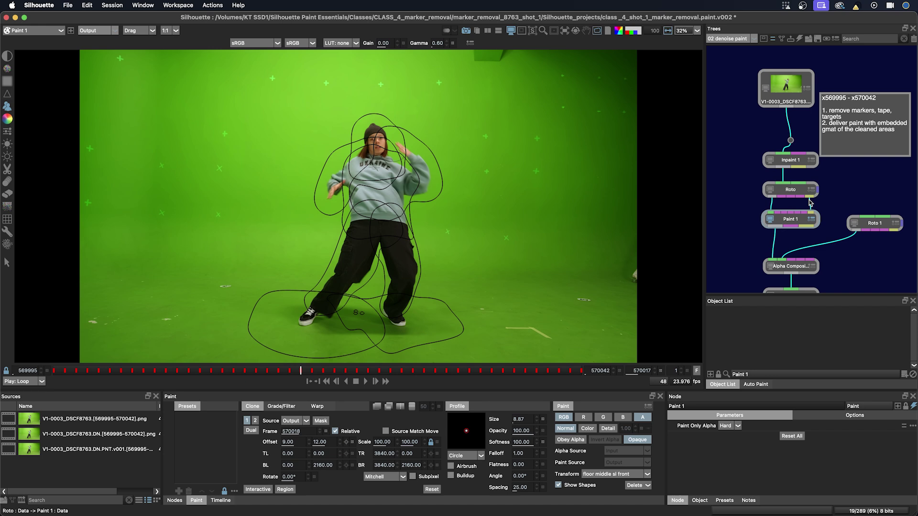
mouse_move(810, 202)
left_mouse_down()
mouse_move(815, 178)
mouse_move(799, 164)
mouse_move(817, 192)
mouse_move(808, 196)
left_mouse_up()
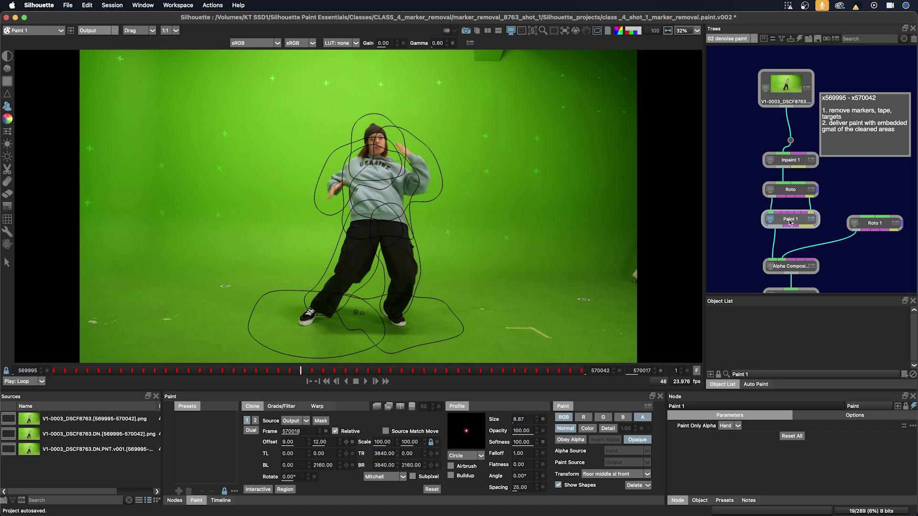
left_click(798, 269)
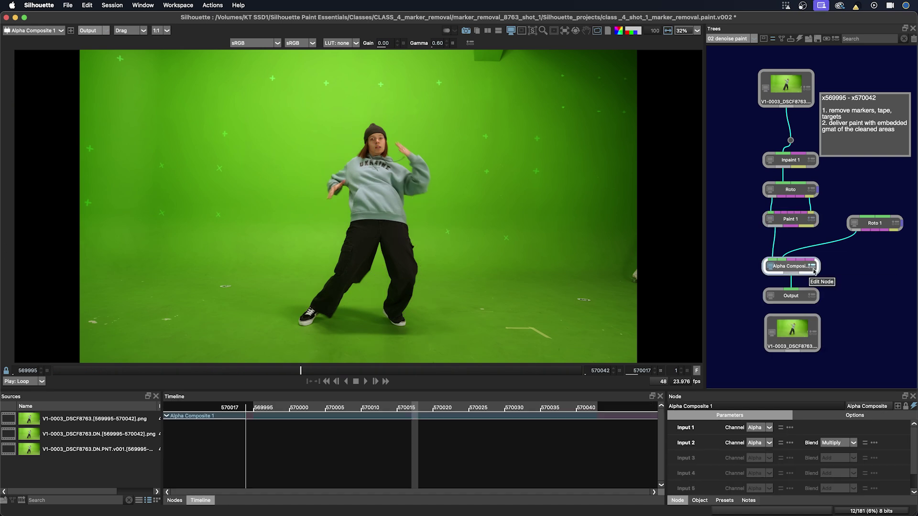
left_click(783, 300)
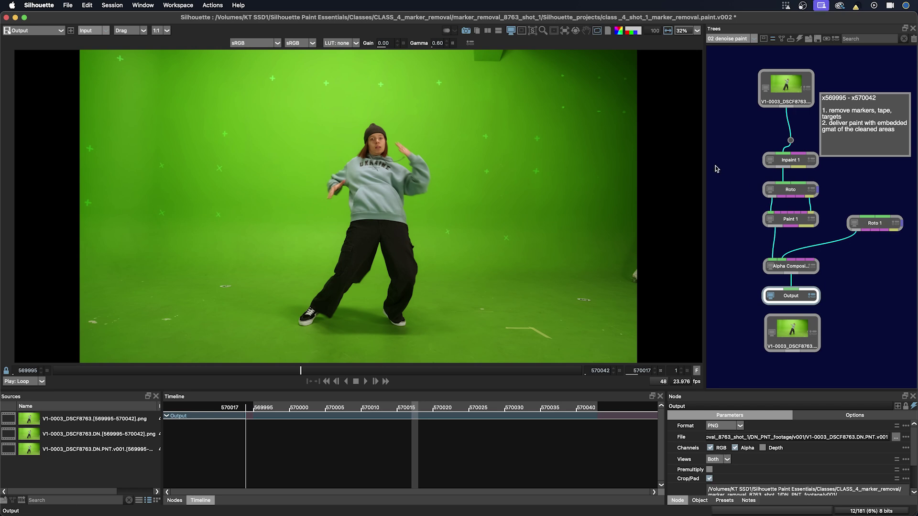
Step: Add an Inpaint 2 node beside Inpaint 1 and feed the source footage into it
left_click_drag(715, 167, 745, 175)
left_click(757, 174)
key("Tab")
type("inpaint")
key("Return")
left_click_drag(774, 259, 752, 223)
left_click_drag(789, 281, 730, 141)
left_click_drag(756, 200, 809, 281)
left_click_drag(781, 226, 762, 219)
left_click_drag(762, 210, 744, 204)
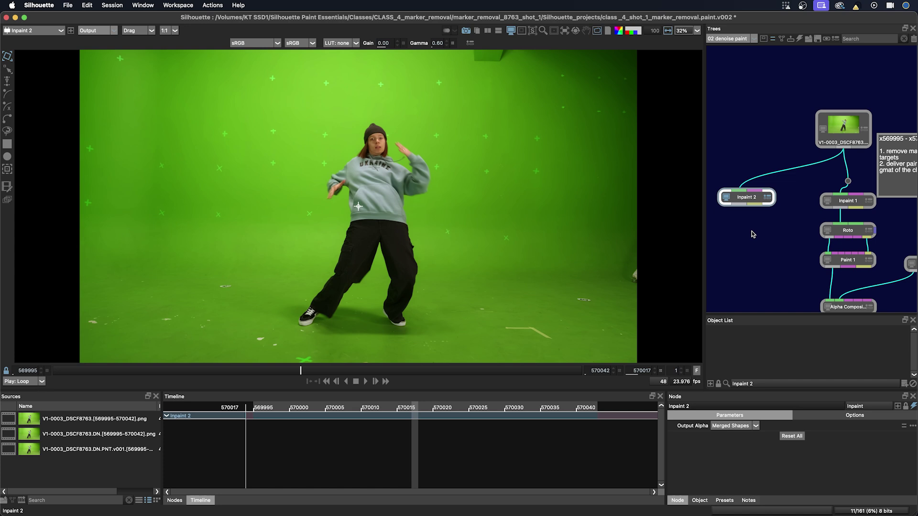
Step: Paste a copy of the Roto node as Roto 2 and attach it under Inpaint 2
left_click(847, 231)
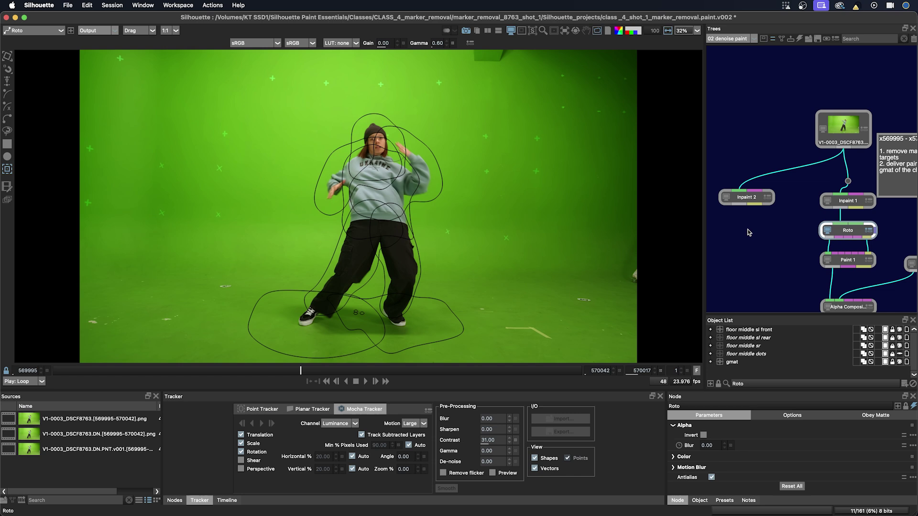
key("super+v")
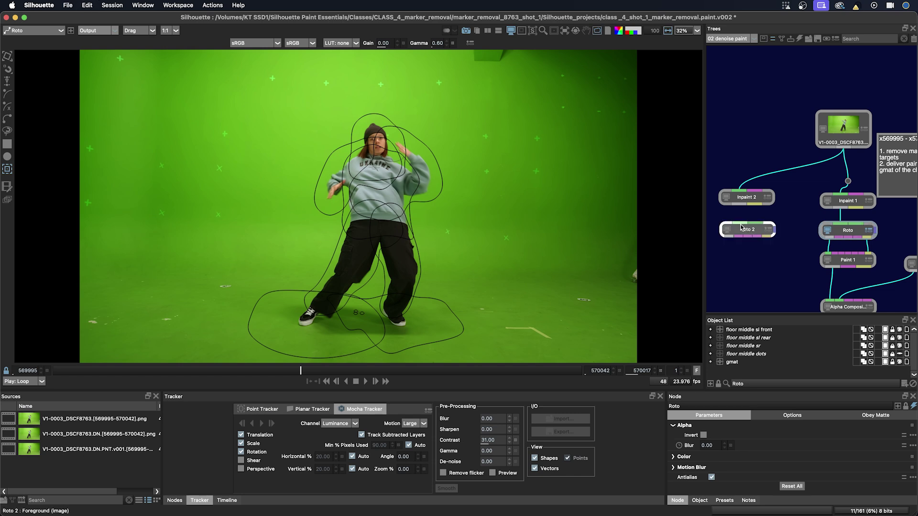
left_click_drag(742, 234, 742, 227)
left_click(742, 228)
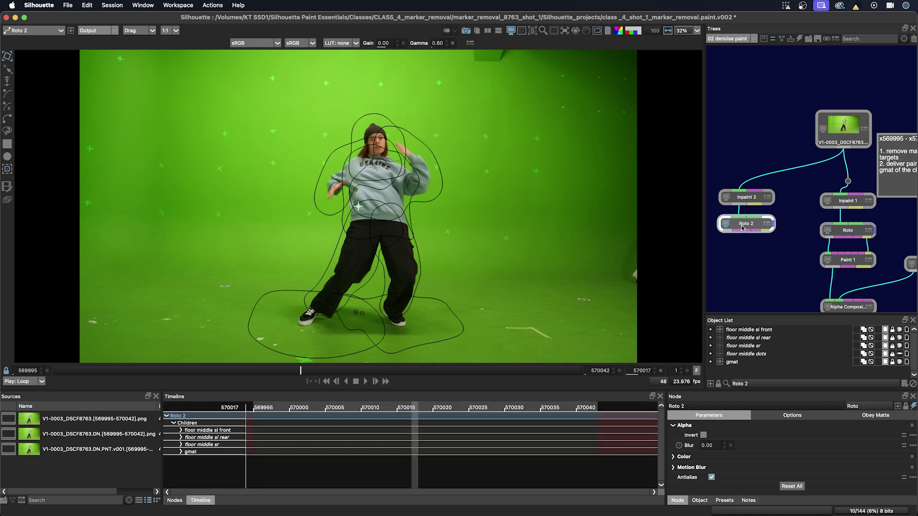
left_click(744, 261)
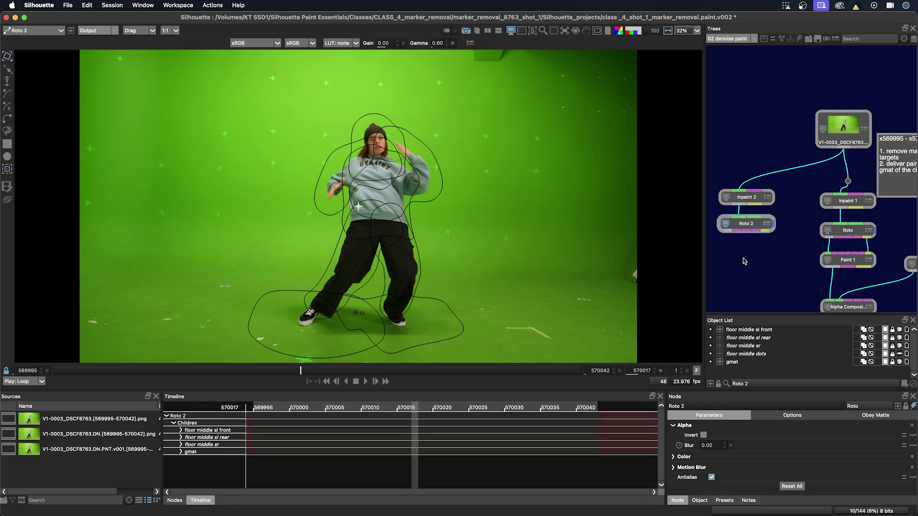
Step: Add a Paint 2 node fed by Roto 2, then view Inpaint 2's result
key("Tab")
type("paint")
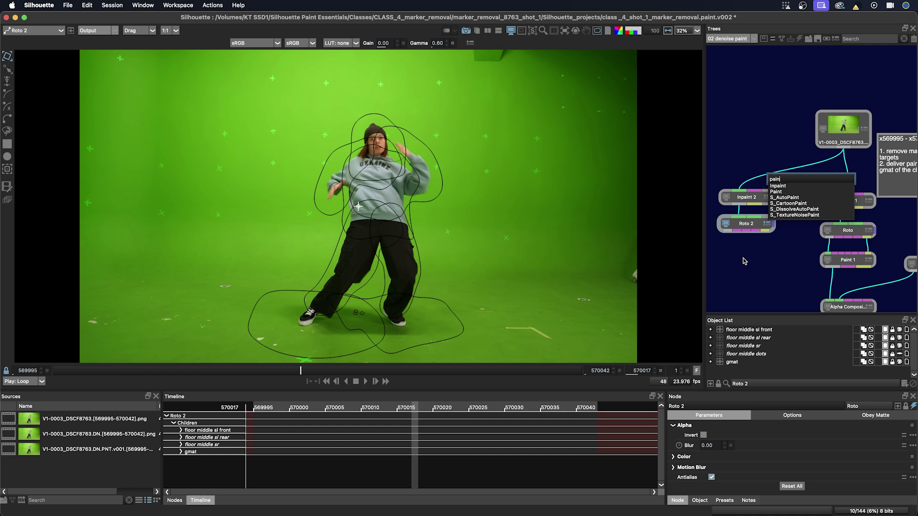
key("Return")
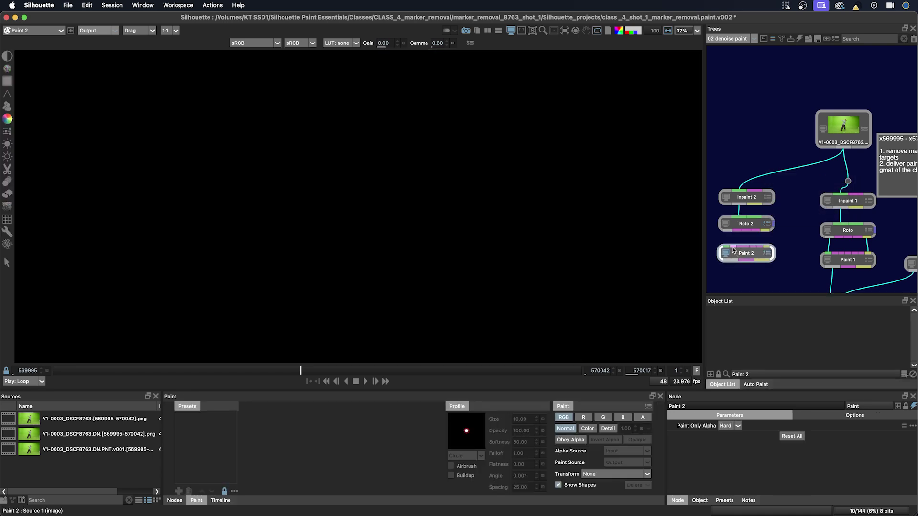
left_click_drag(728, 229, 768, 245)
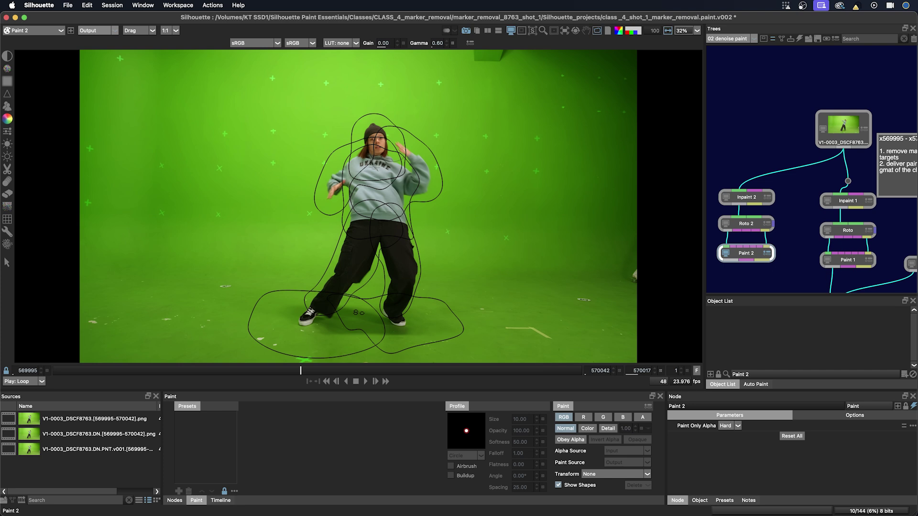
left_click(744, 199)
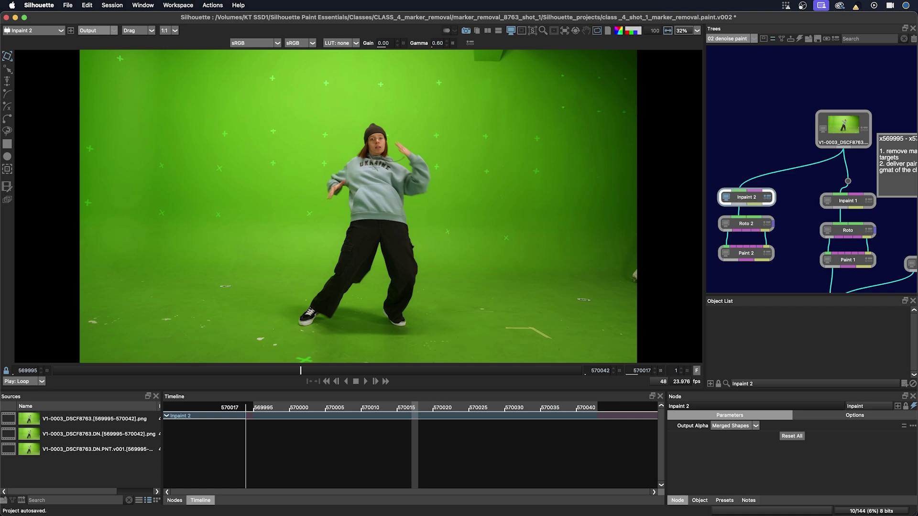
Step: On the last frame, zoom in and draw an ellipse around the green cross marker right of the dancer
scroll(445, 219, "up", 1)
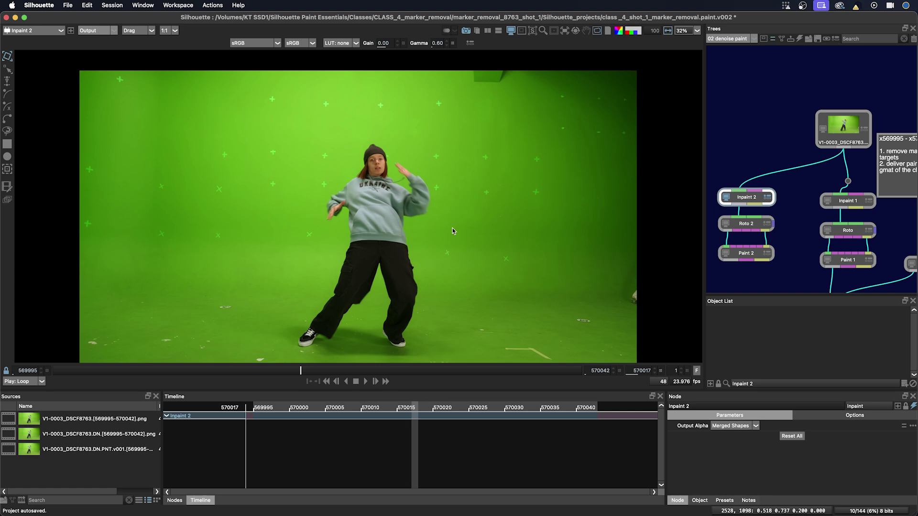
scroll(464, 224, "up", 1)
left_click_drag(301, 370, 586, 357)
left_click_drag(390, 192, 433, 229)
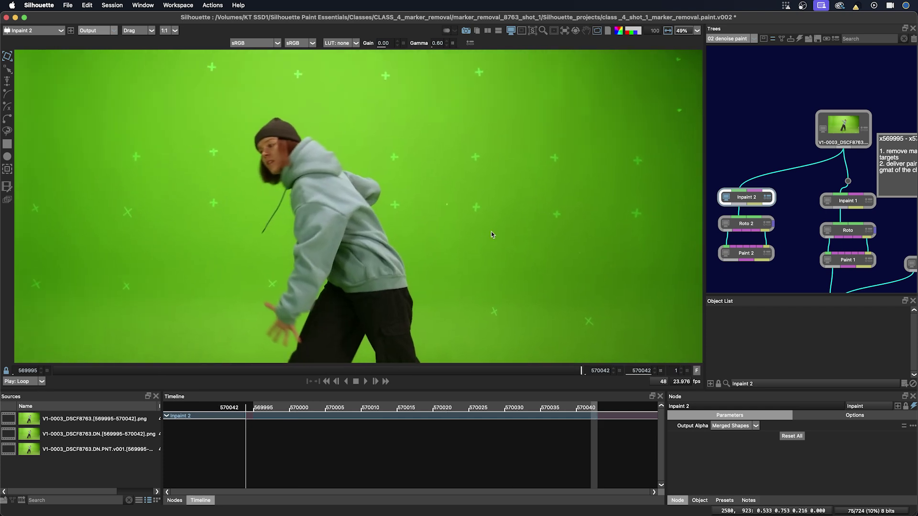
scroll(488, 233, "up", 3)
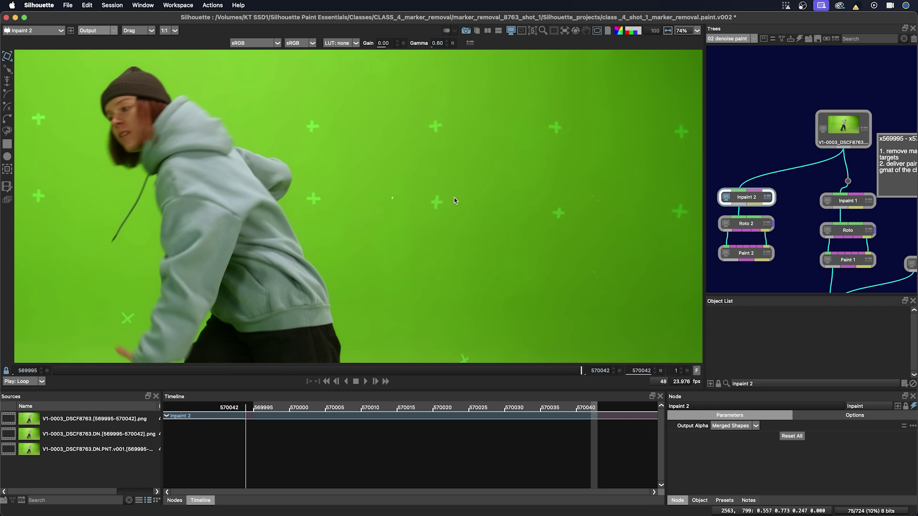
key("e")
left_click_drag(418, 189, 452, 217)
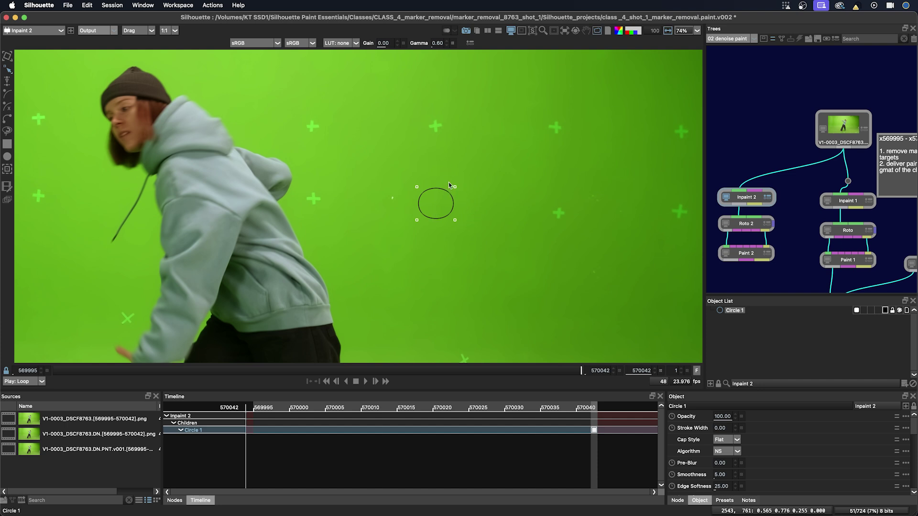
Step: Compare the original footage against the inpainted result with the marker removed
key("1")
key("3")
key("1")
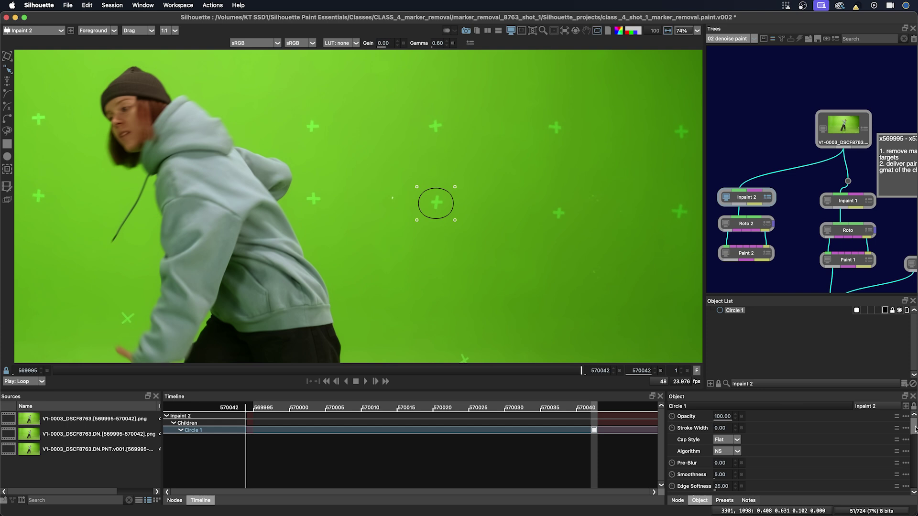
Step: Float the circle's parameters into their own panel and resize it to show NS, opacity, smoothness and softness
scroll(907, 433, "down", 2)
scroll(907, 450, "up", 3)
left_click_drag(837, 401, 717, 117)
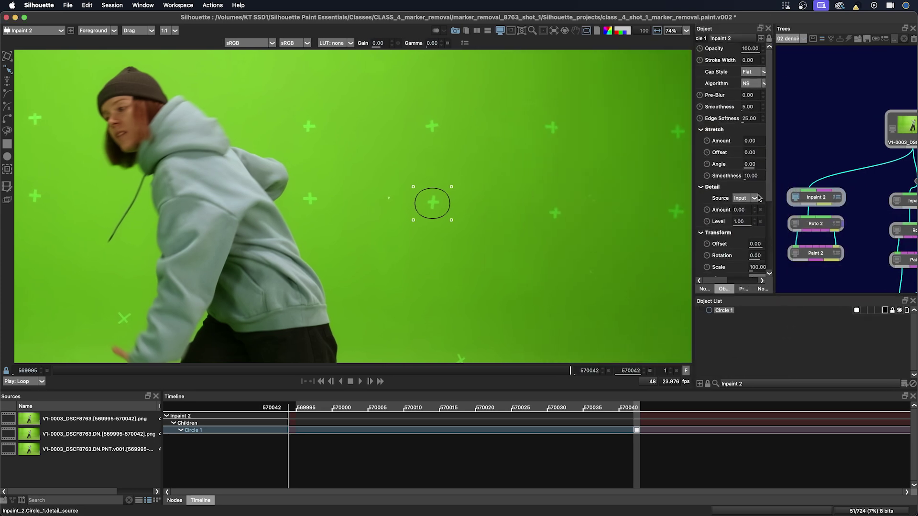
left_click_drag(691, 224, 631, 220)
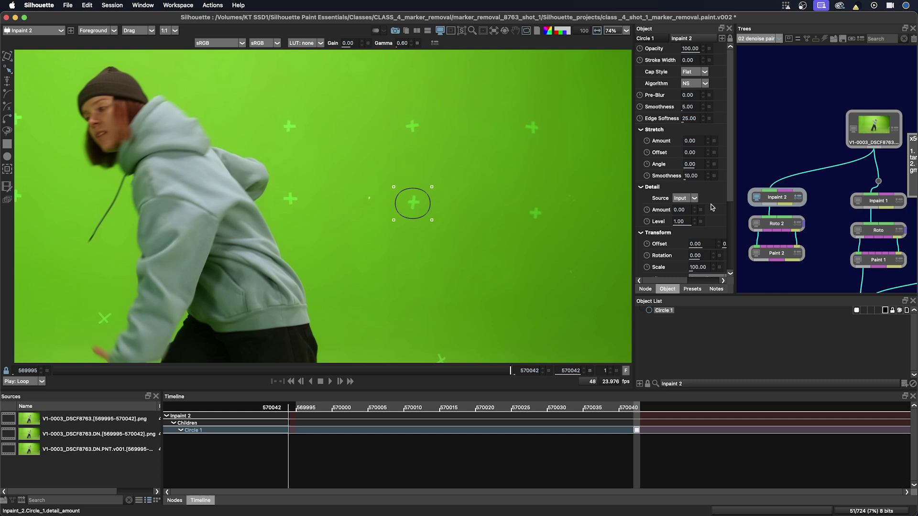
left_click_drag(730, 200, 754, 197)
left_click_drag(835, 145, 835, 121)
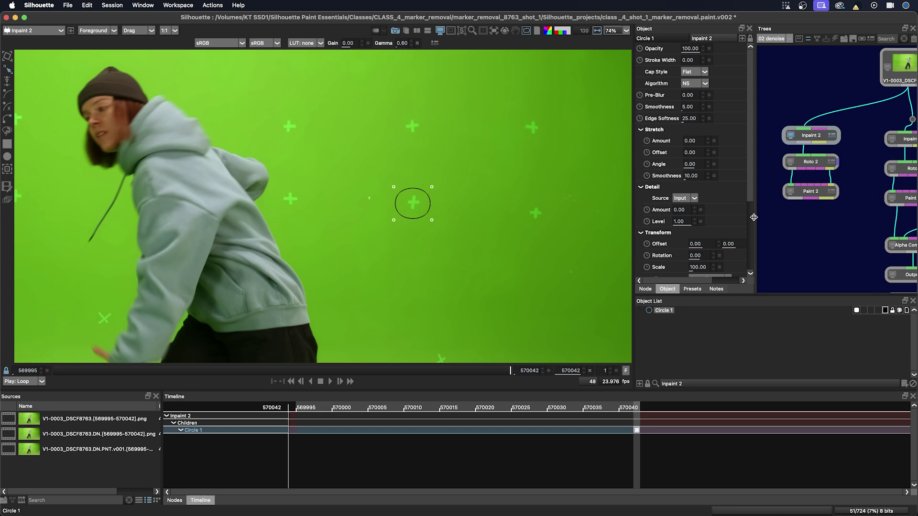
left_click_drag(756, 218, 770, 238)
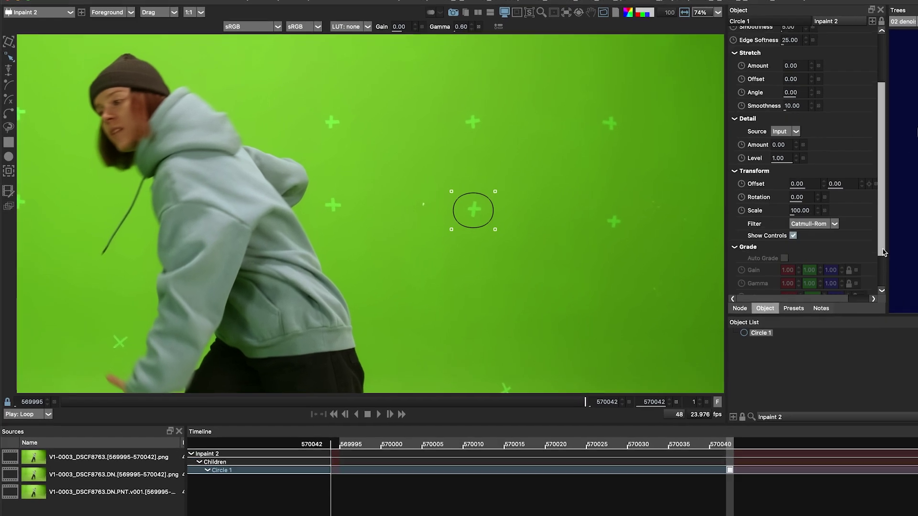
left_click_drag(884, 252, 875, 110)
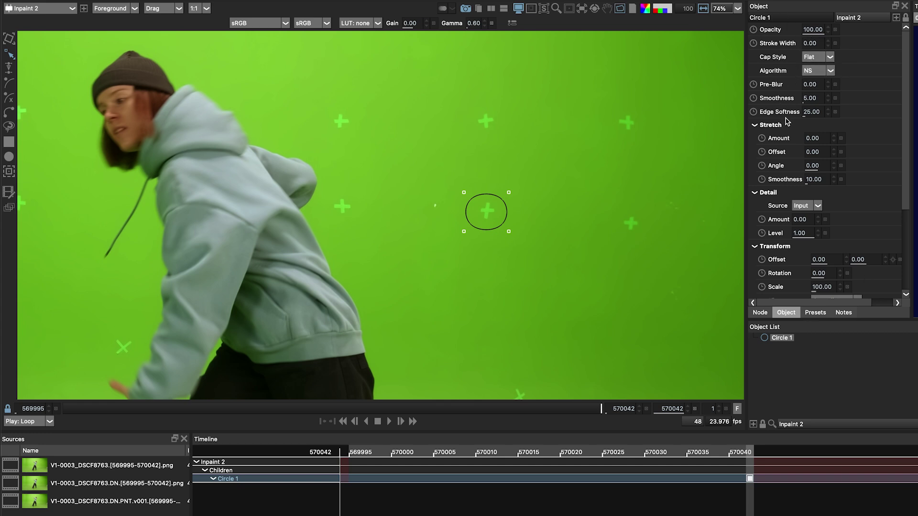
left_click(820, 73)
left_click(812, 80)
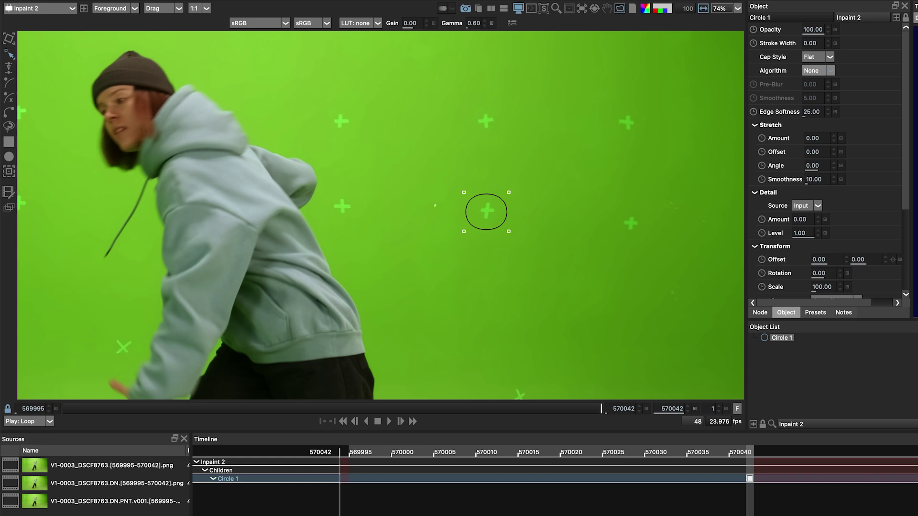
left_click(814, 71)
left_click(811, 79)
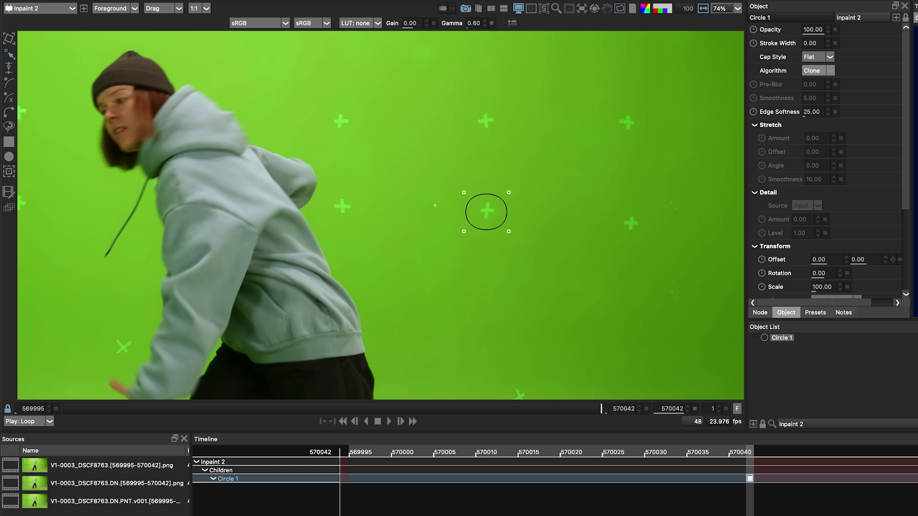
mouse_move(818, 260)
left_mouse_down()
mouse_move(876, 258)
mouse_move(844, 259)
left_mouse_up()
left_click(900, 260)
left_click(813, 72)
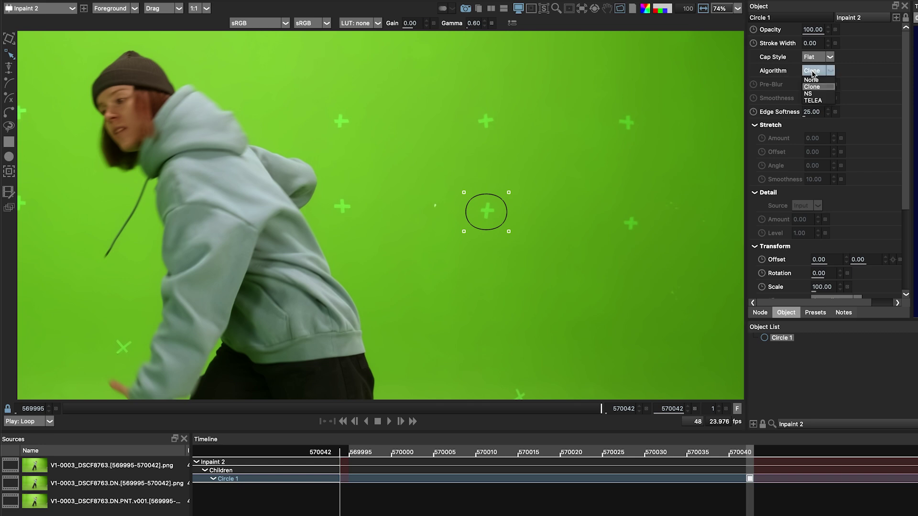
left_click(815, 94)
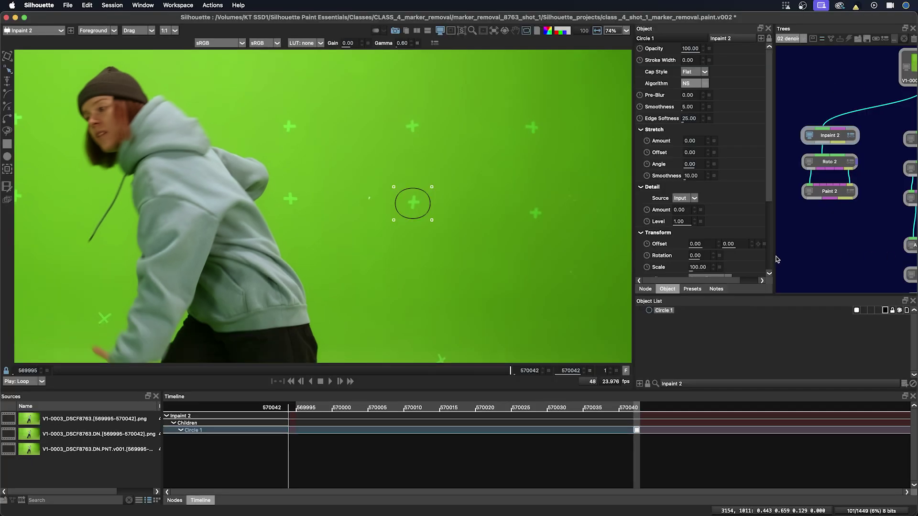
key("2")
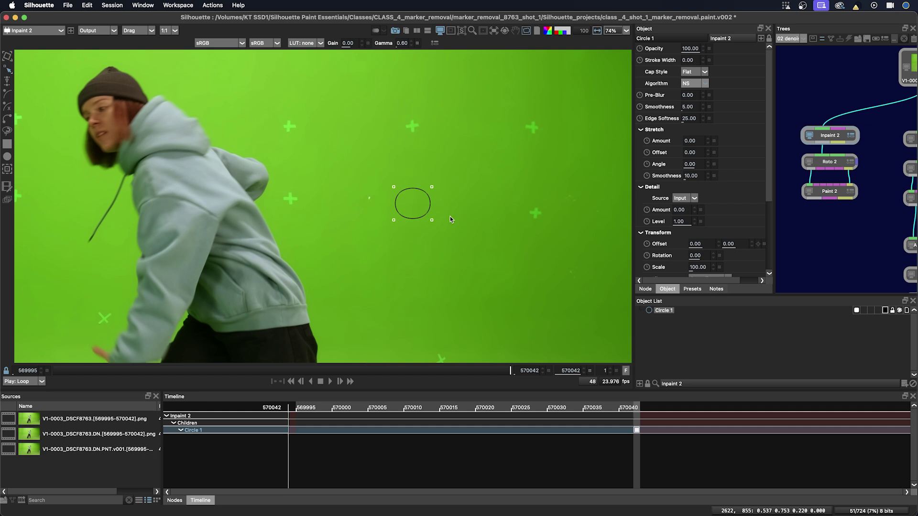
key("o")
left_click(428, 211)
mouse_move(509, 370)
left_mouse_down()
mouse_move(167, 370)
mouse_move(511, 370)
left_mouse_up()
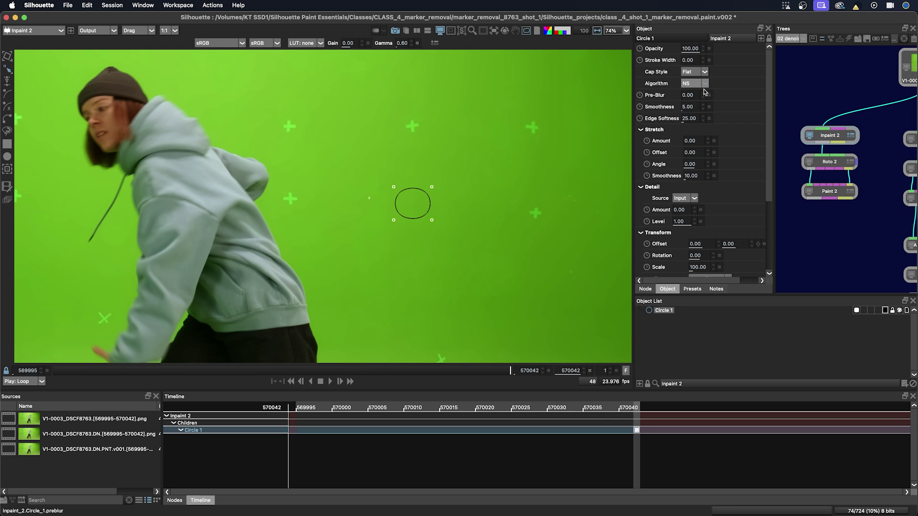
left_click(688, 84)
left_click(693, 91)
left_click(691, 85)
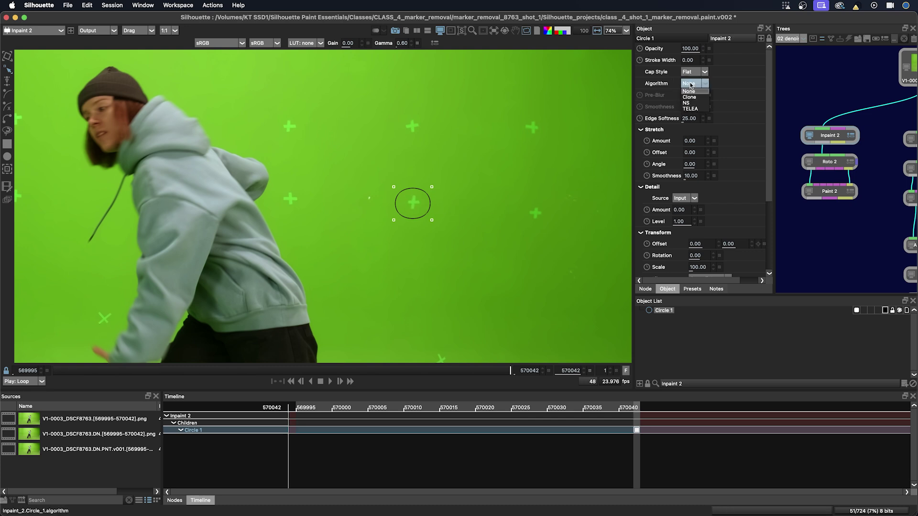
left_click(688, 103)
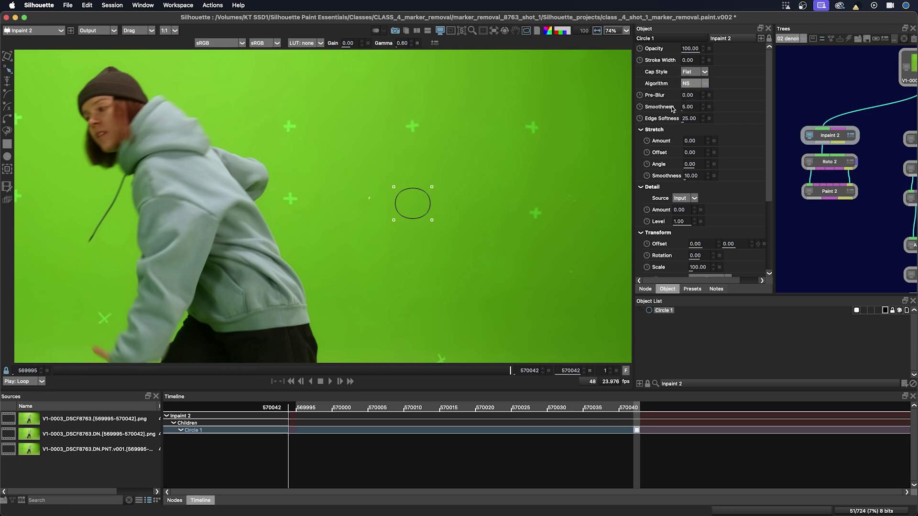
key("1")
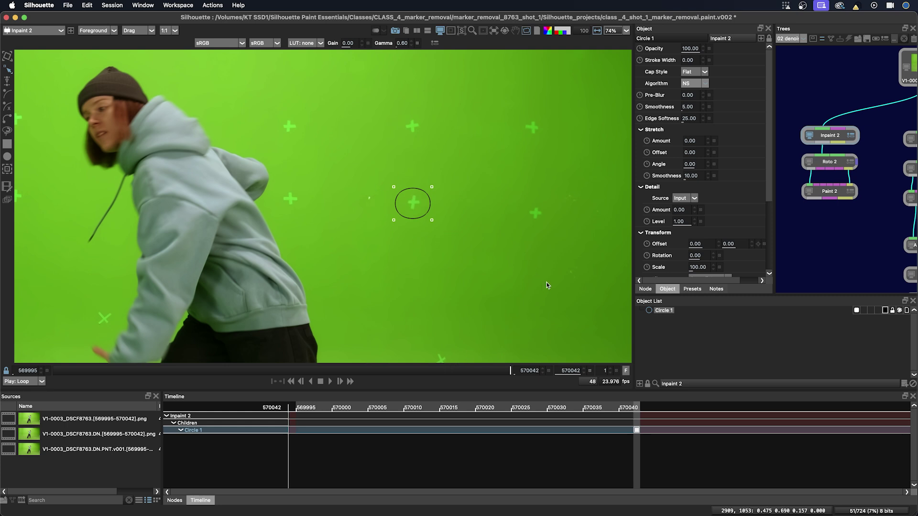
Step: In the circle's tracking options, turn off rotation and scale tracking
left_click(7, 169)
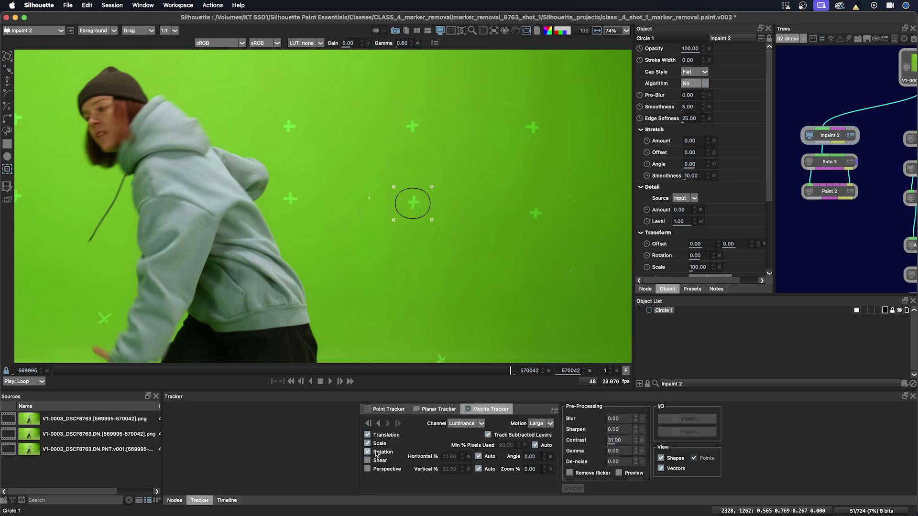
left_click_drag(505, 375, 560, 359)
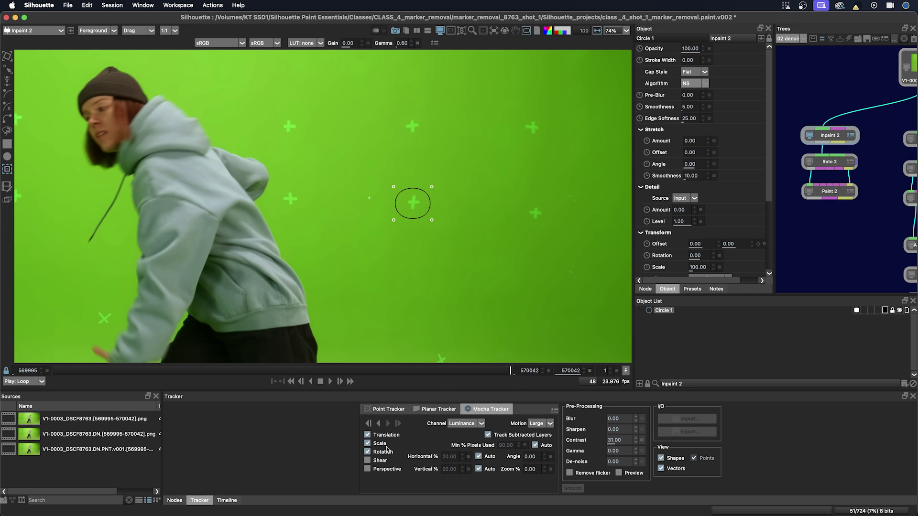
left_click(367, 451)
left_click(368, 443)
Step: Nudge Circle 1's control points inward to hug the marker, checking the fit at frame 569997
left_click(394, 221)
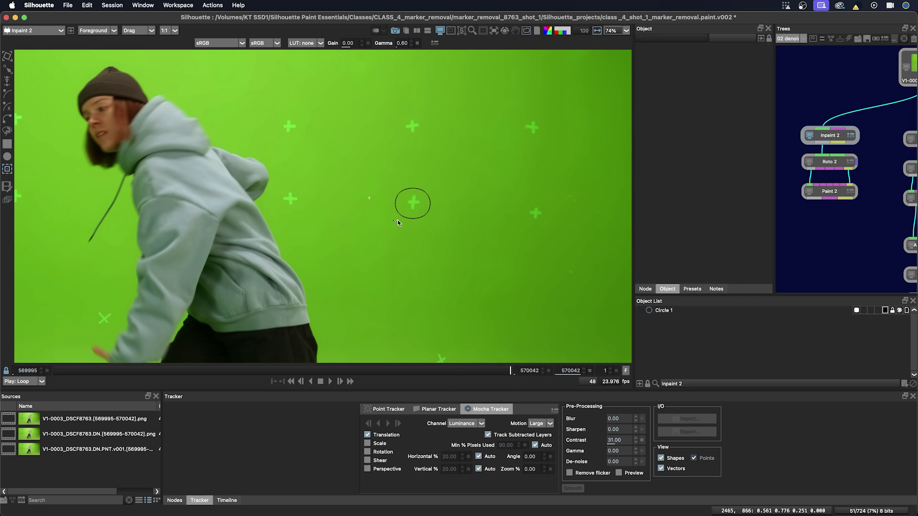
key("t")
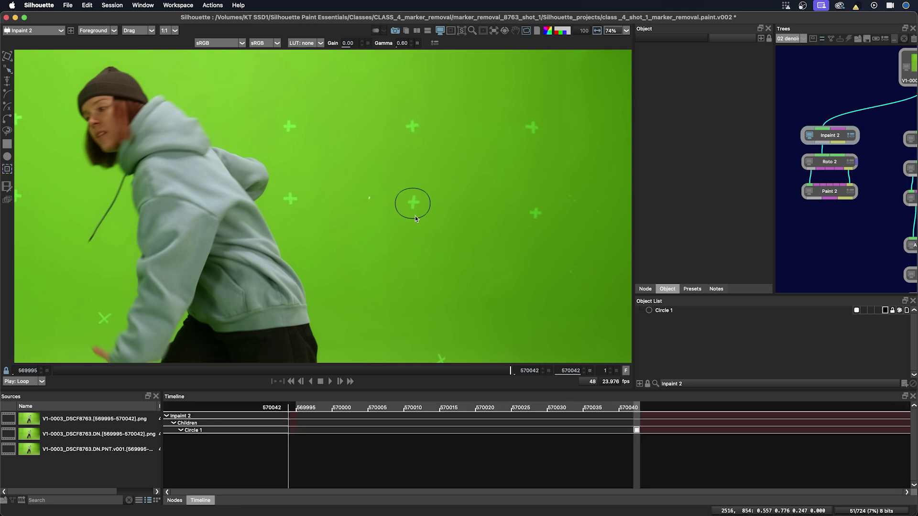
left_click(415, 218)
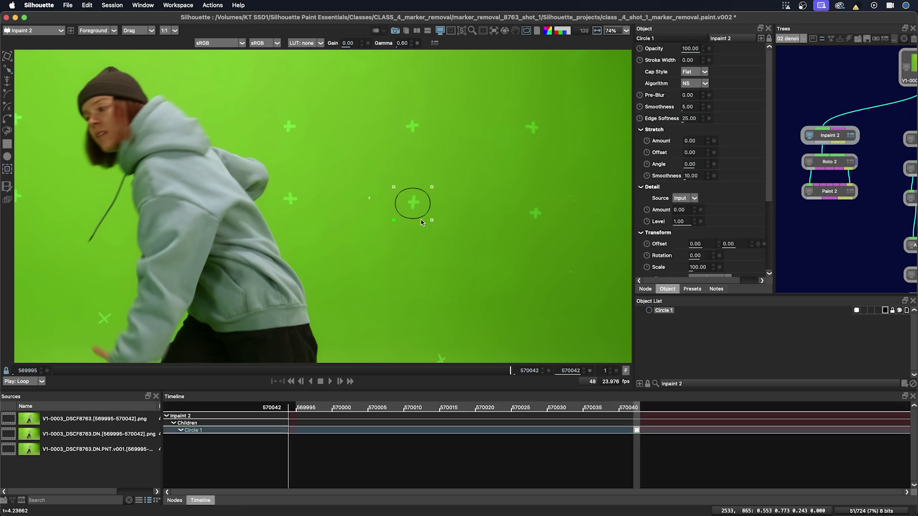
left_click_drag(394, 219, 397, 219)
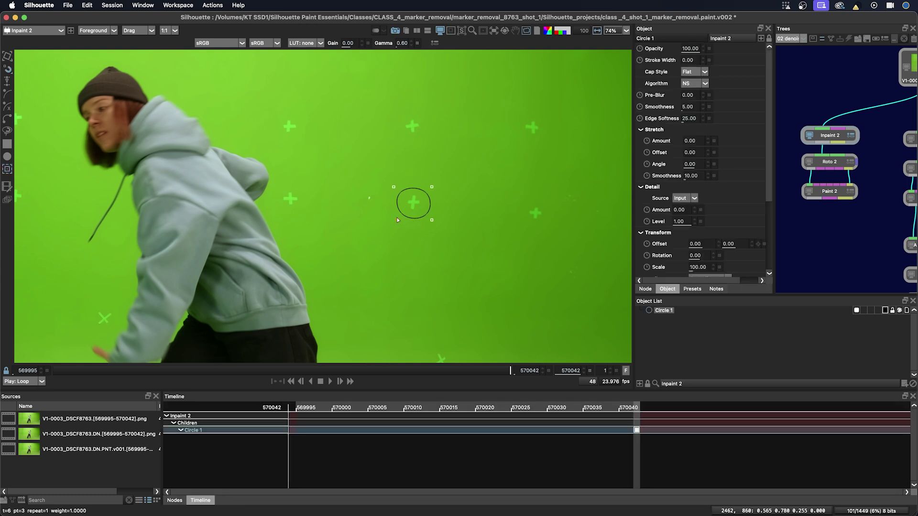
left_click_drag(394, 187, 398, 186)
key("r")
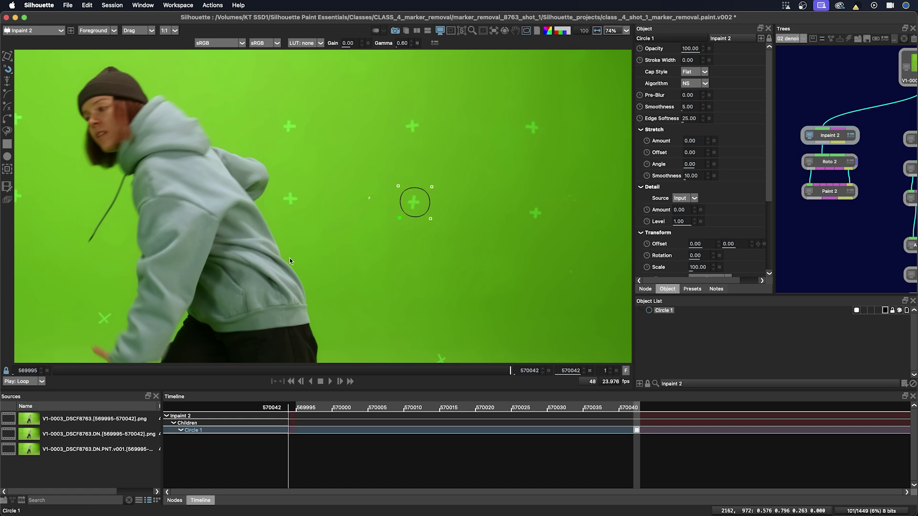
left_click_drag(397, 219, 400, 218)
left_click_drag(499, 367, 594, 357)
left_click_drag(396, 186, 399, 216)
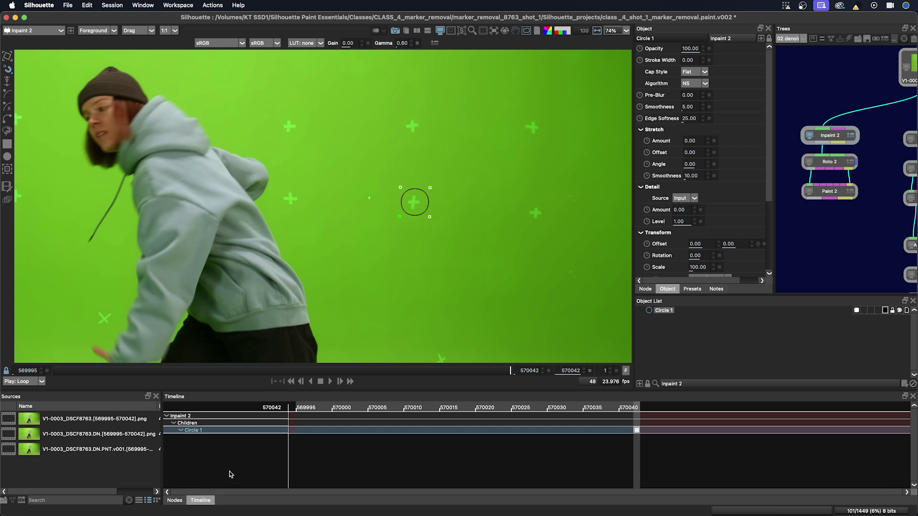
Step: Track Circle 1's marker backward through the shot, then review the inpainted output from frame 570000
left_click(7, 170)
left_click(378, 424)
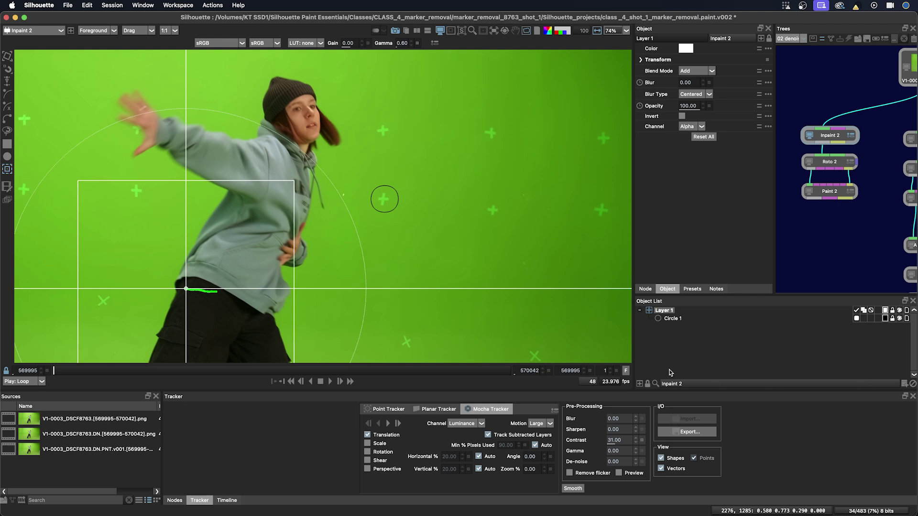
left_click_drag(57, 371, 102, 371)
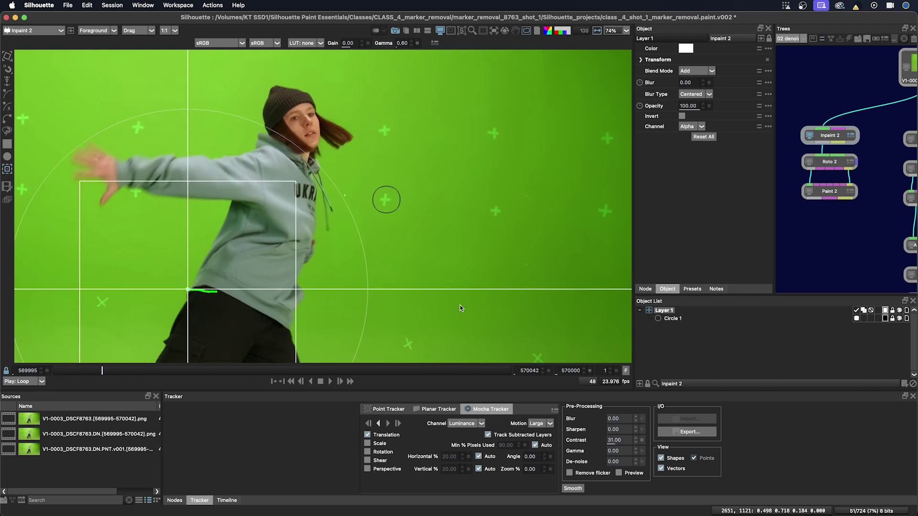
key("2")
left_click(471, 305)
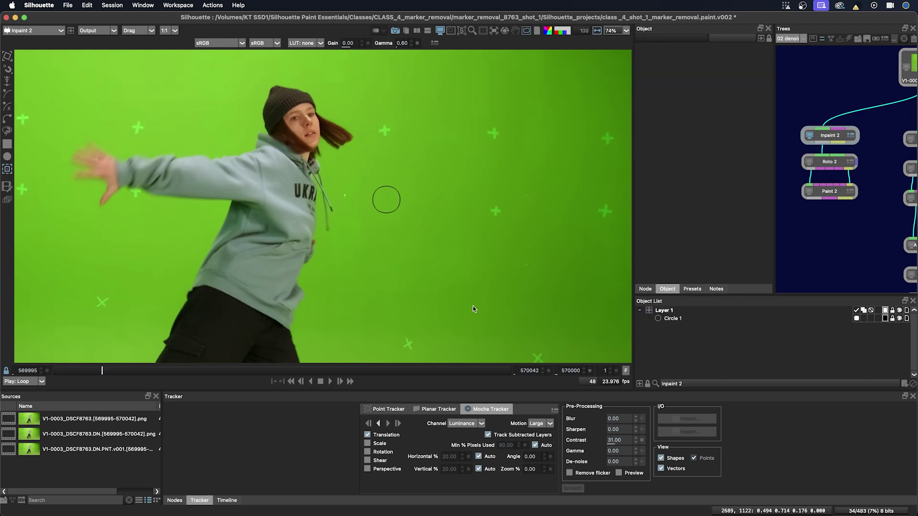
left_click_drag(98, 372, 553, 365)
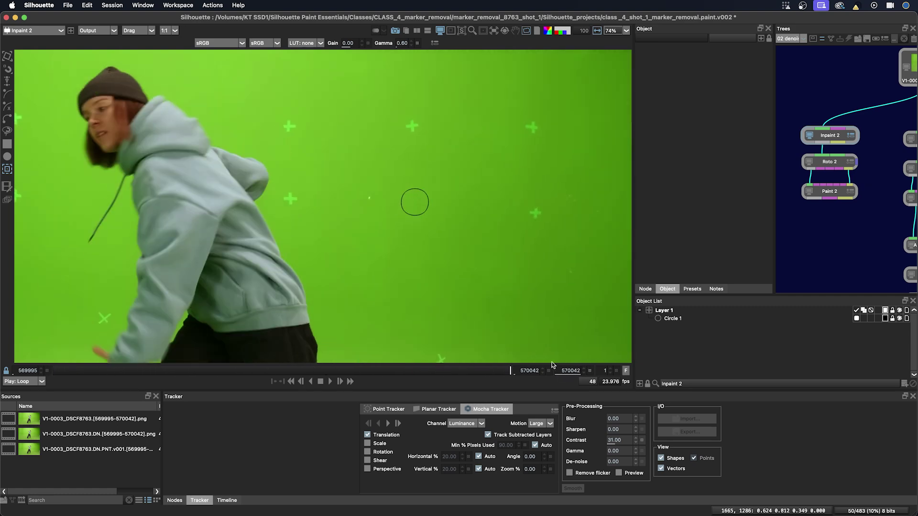
Step: Rename Layer 1 to 'mid marker sr'
left_click(665, 311)
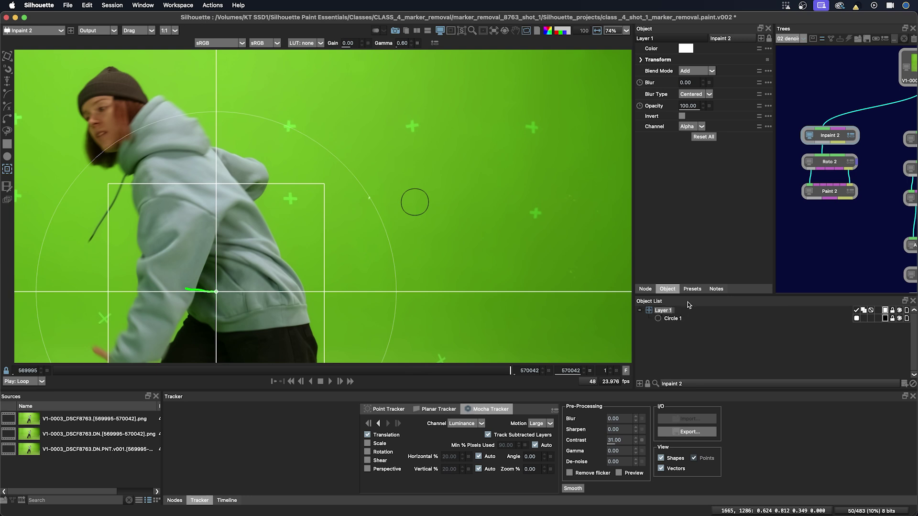
type("mid ma")
key("Return")
type("rker sr")
key("Return")
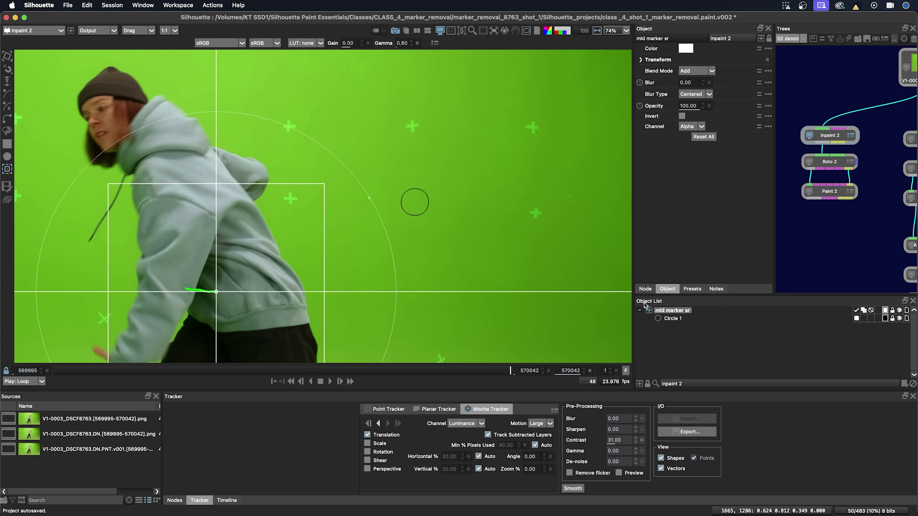
Step: Duplicate the layer, lock 'mid marker sr', and rename the copy 'upper marker sr'
left_click_drag(674, 311, 678, 318)
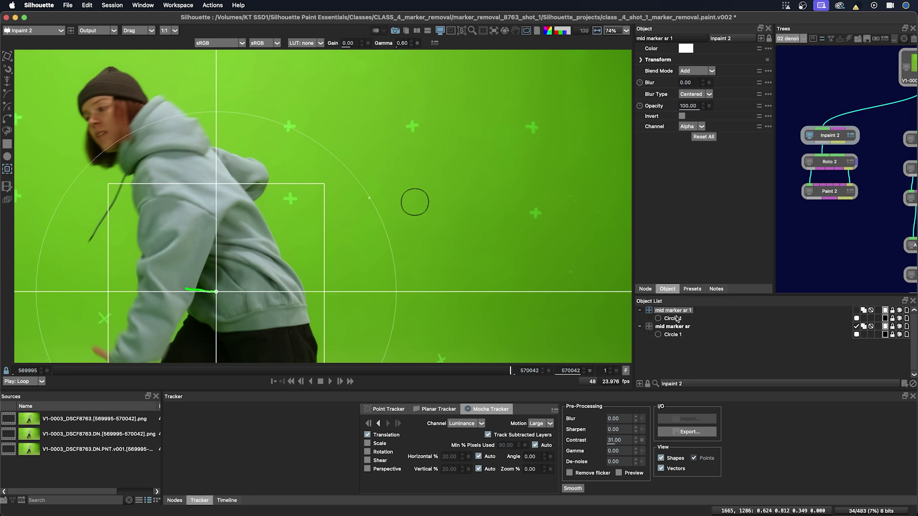
left_click(892, 327)
double_click(681, 311)
left_click(663, 310)
left_click_drag(666, 310, 650, 311)
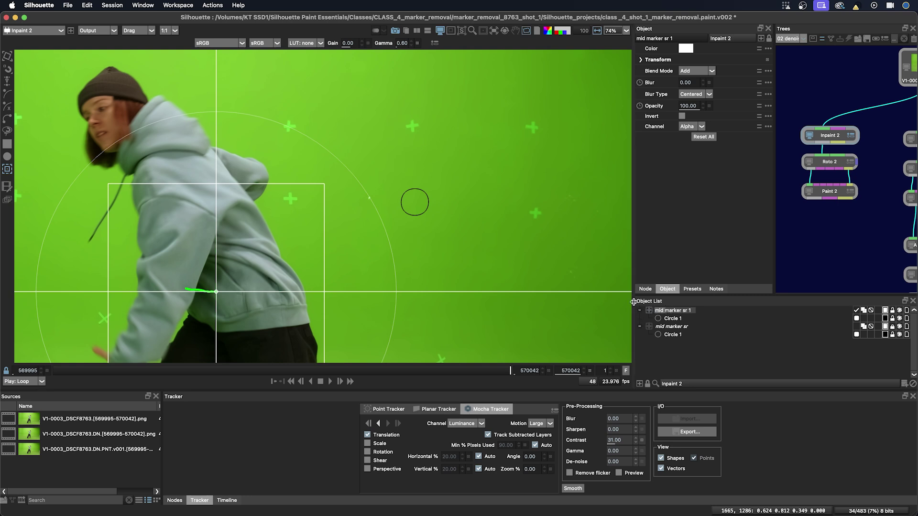
type("upper")
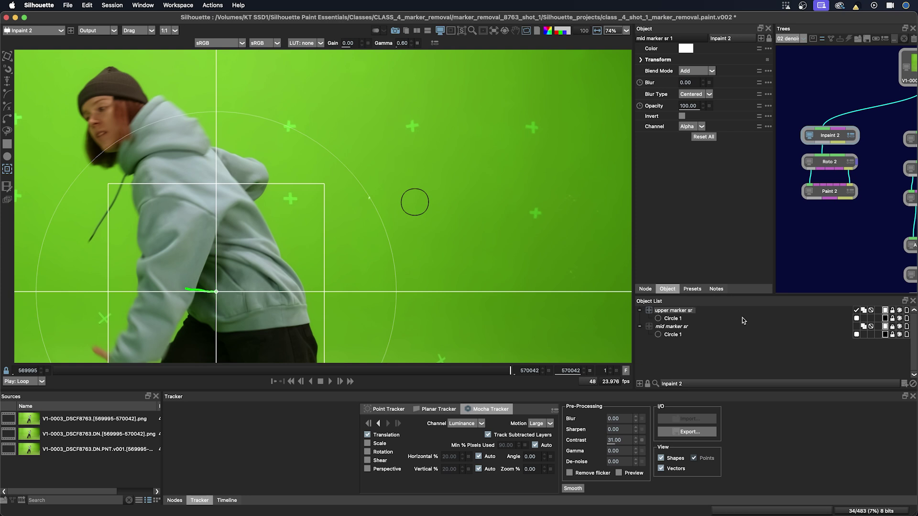
Step: With MultiFrame on, move the copied Circle 1 up onto the marker above across all frames
left_click(673, 319)
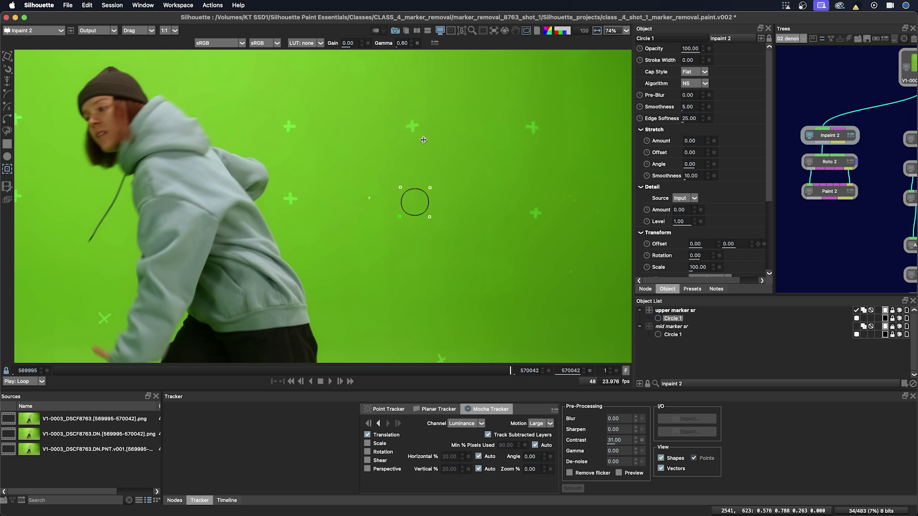
key("r")
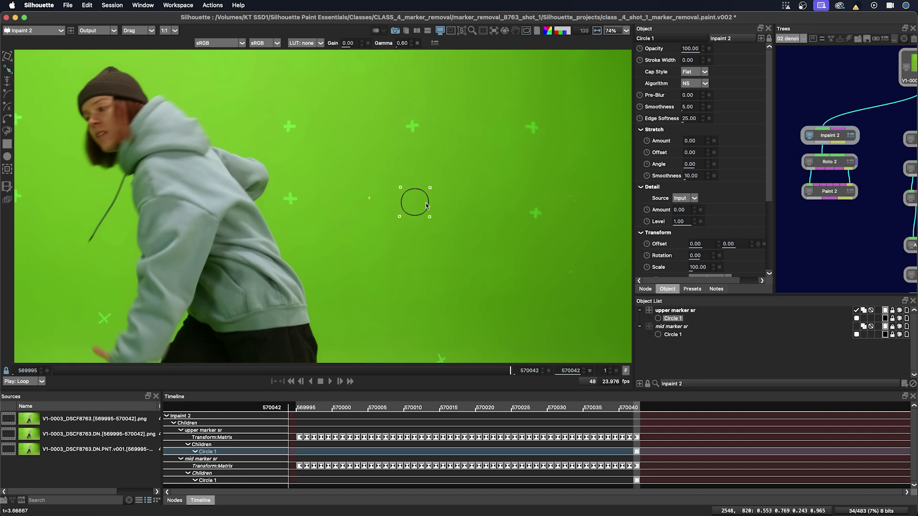
left_click_drag(452, 161, 357, 244)
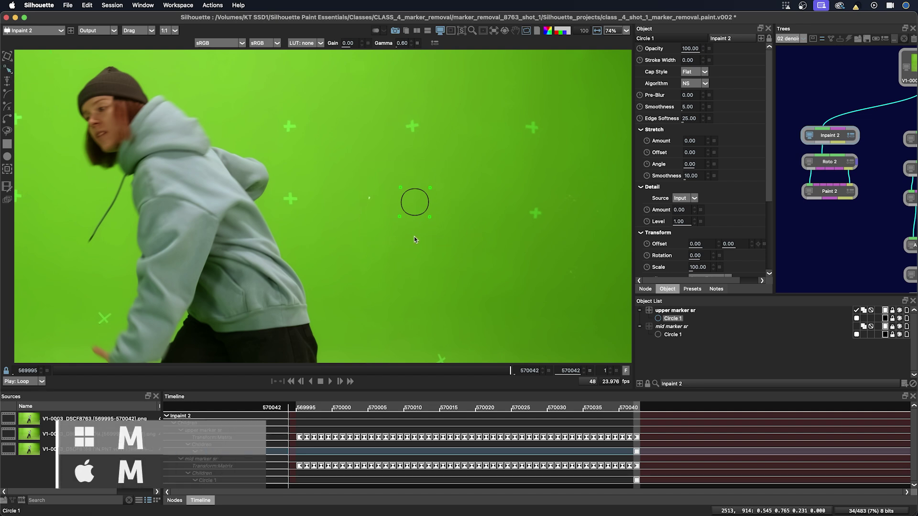
key("m")
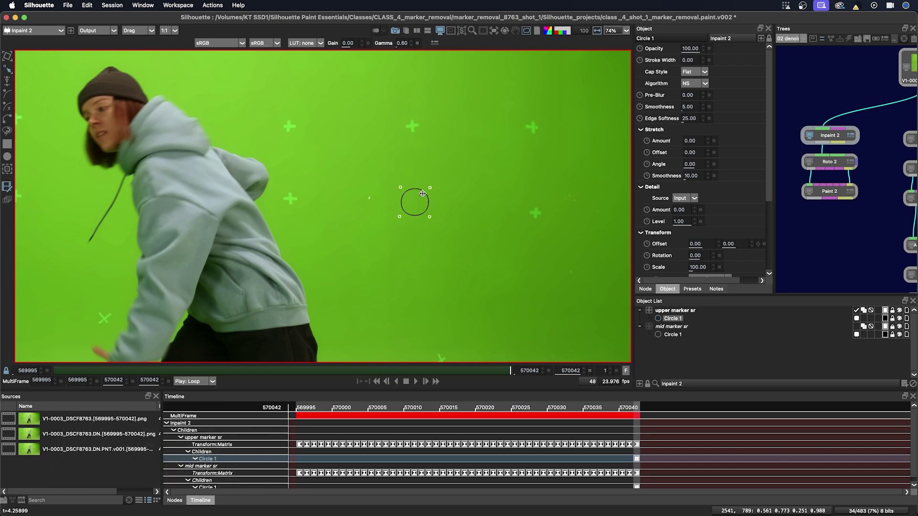
left_click_drag(431, 218, 431, 210)
key("super+z")
left_click(417, 212)
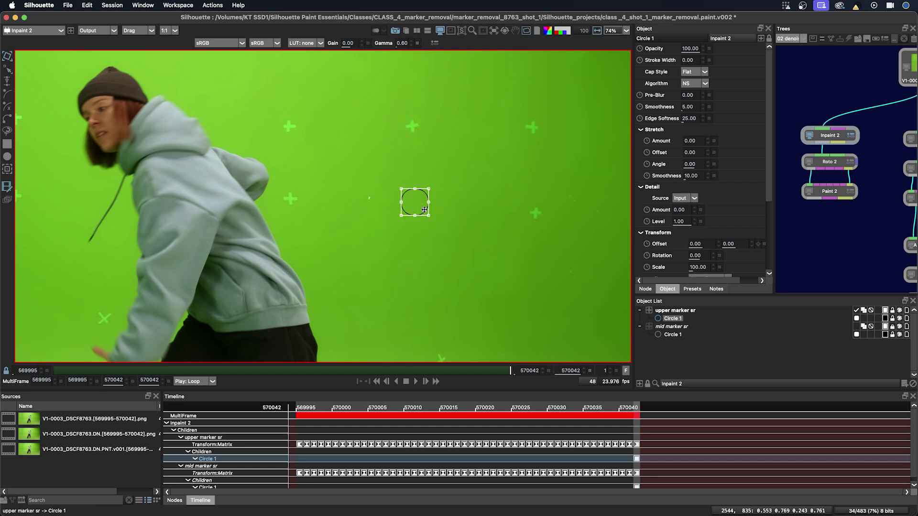
mouse_move(424, 209)
left_mouse_down()
mouse_move(419, 125)
mouse_move(423, 134)
left_mouse_up()
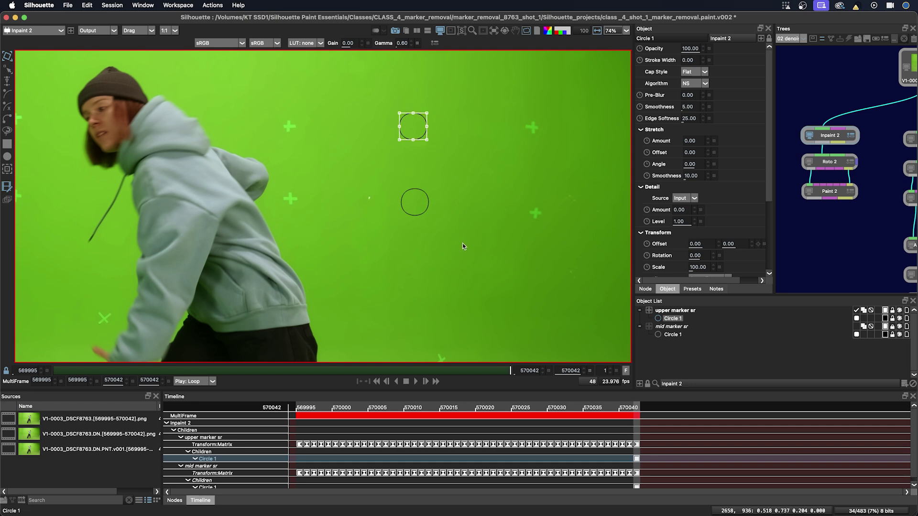
key("m")
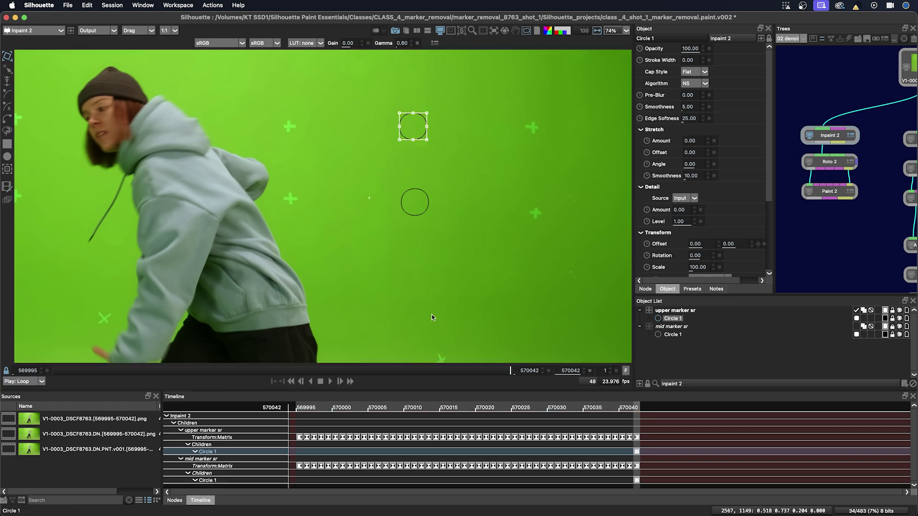
Step: Check the upper circle's coverage through the shot and nudge it onto its marker at frame 569995
left_click(440, 301)
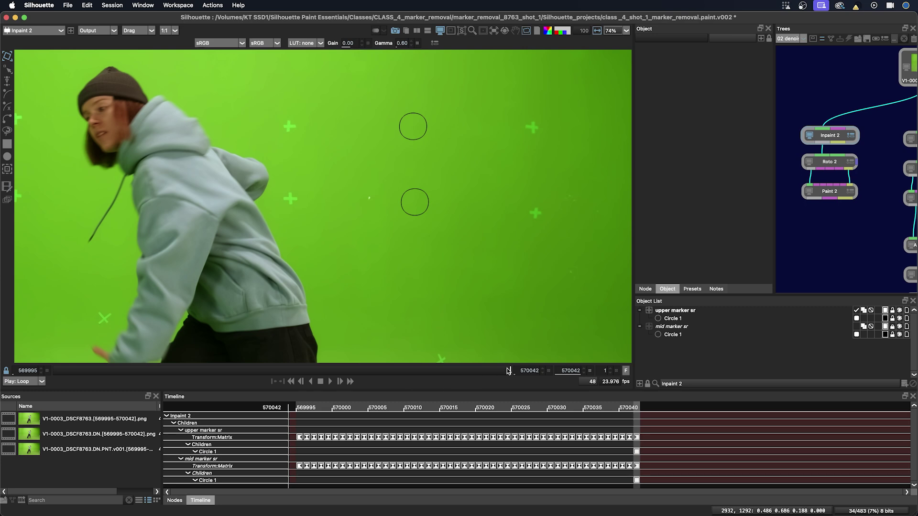
left_click_drag(508, 371, 2, 355)
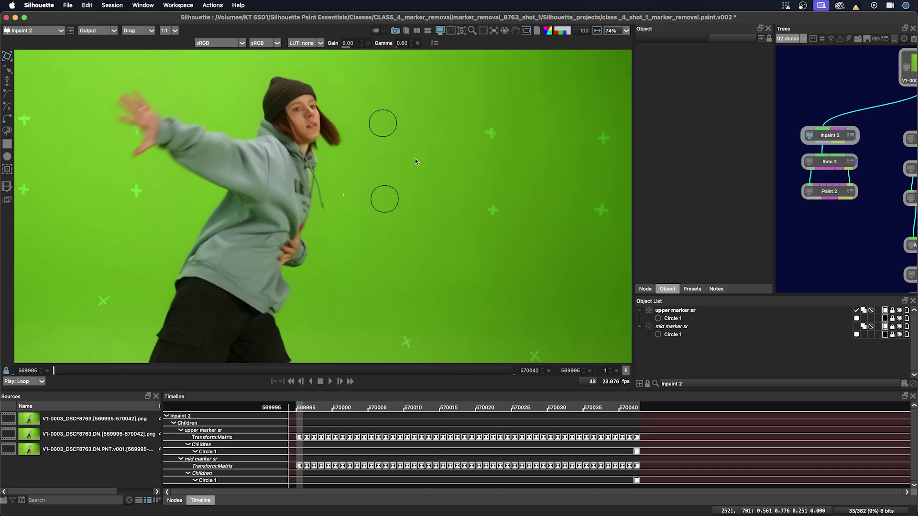
left_click_drag(52, 370, 0, 361)
left_click(385, 136)
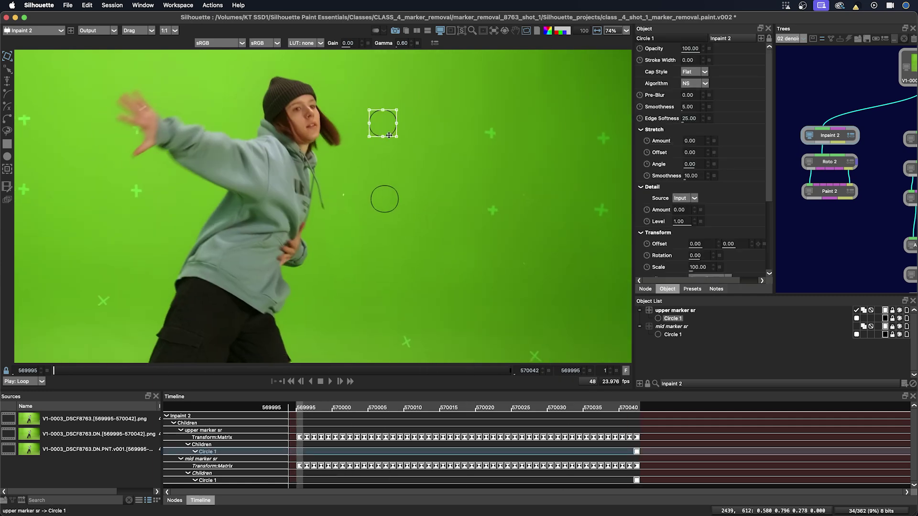
left_click_drag(385, 138, 395, 148)
left_click(419, 162)
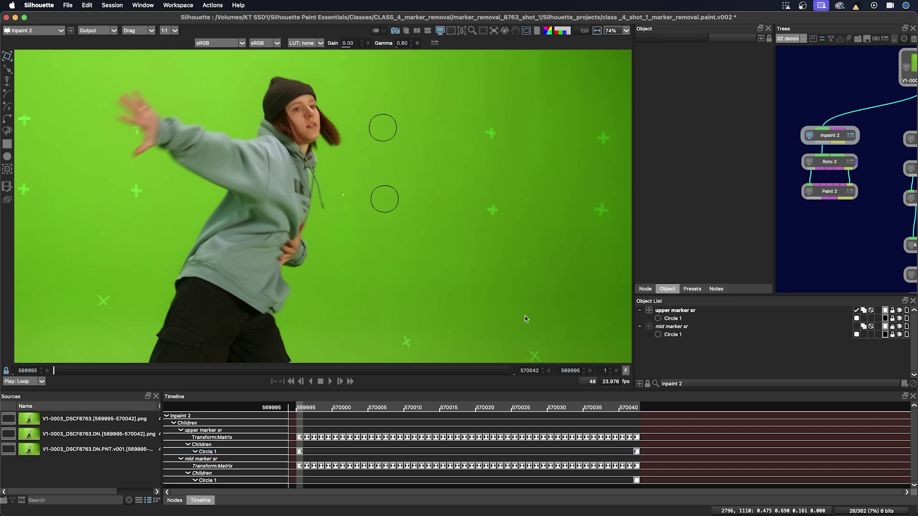
left_click_drag(384, 370, 219, 370)
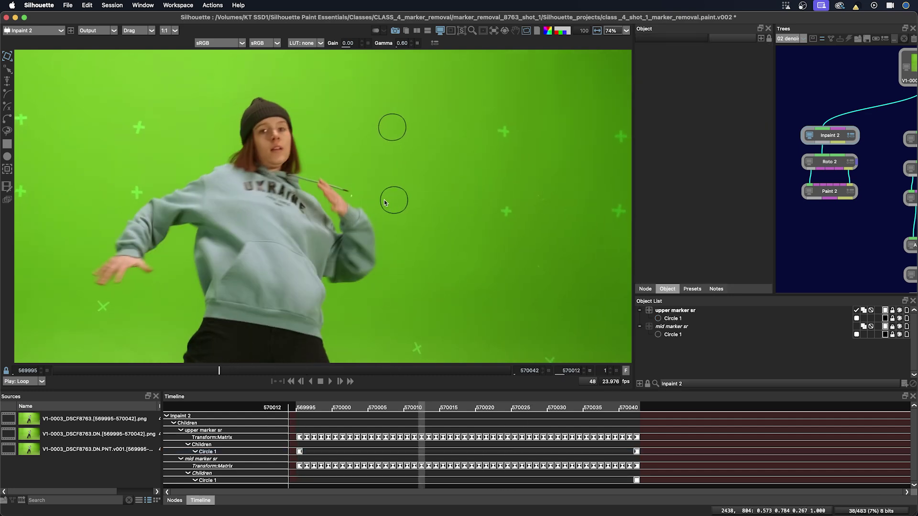
Step: Hide the shape outlines to review both markers' cleanup across the shot, then show them again
key("o")
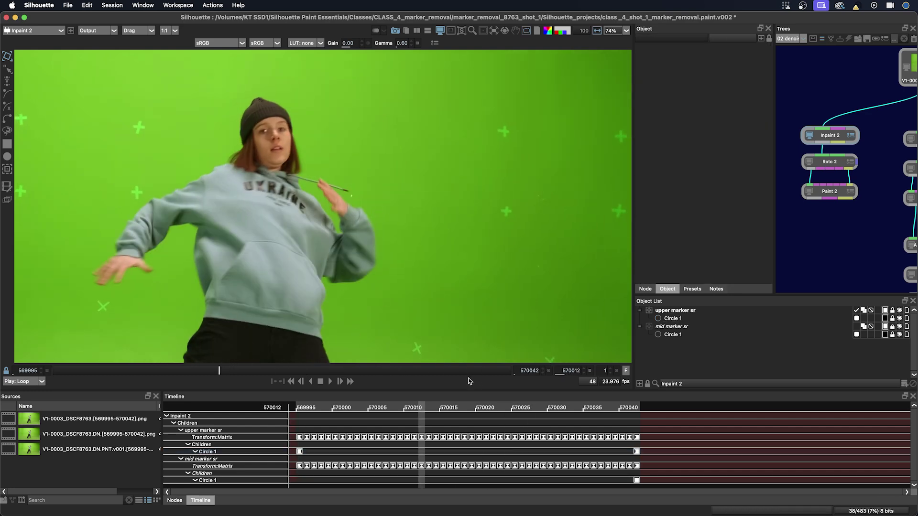
left_click_drag(211, 373, 1, 350)
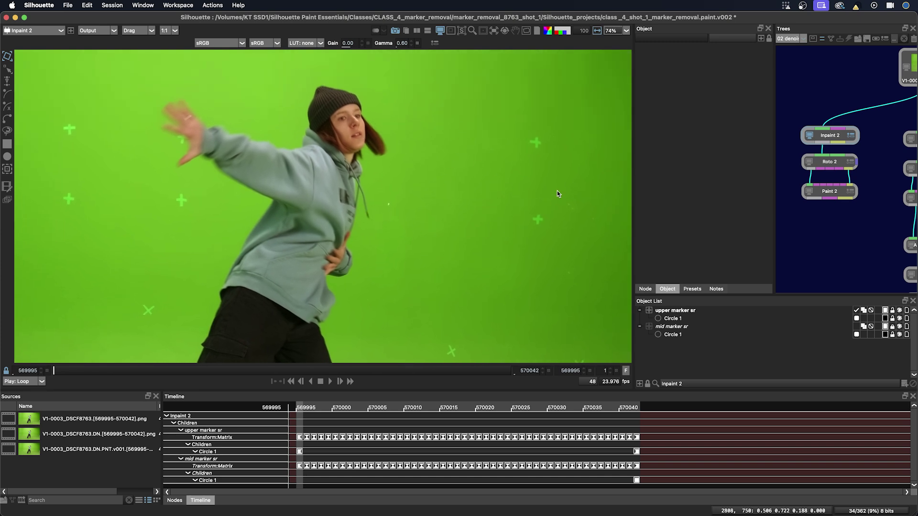
key("o")
mouse_move(380, 369)
left_mouse_down()
mouse_move(33, 350)
mouse_move(256, 368)
mouse_move(535, 367)
mouse_move(359, 368)
mouse_move(196, 353)
mouse_move(88, 368)
mouse_move(429, 353)
mouse_move(392, 348)
mouse_move(363, 348)
mouse_move(487, 353)
mouse_move(505, 369)
mouse_move(52, 369)
mouse_move(550, 369)
left_mouse_up()
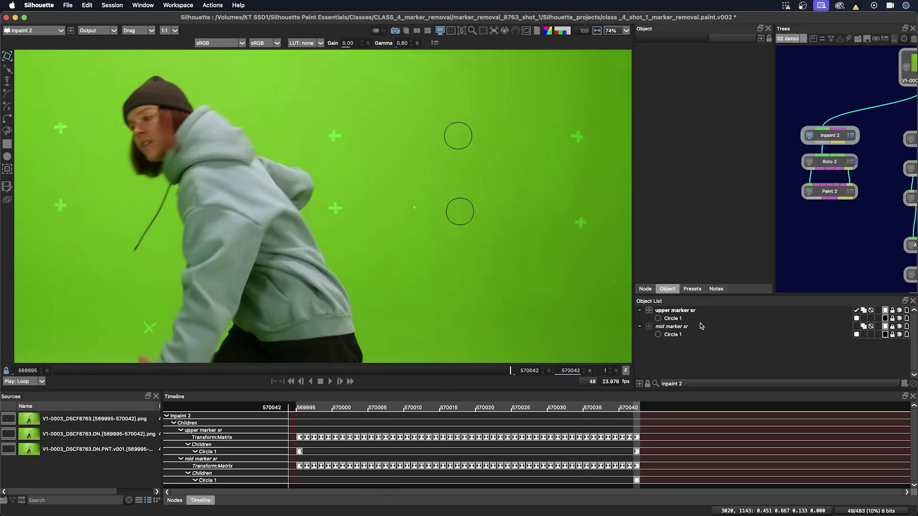
Step: Lock the upper marker sr layer
left_click(670, 328)
left_click(674, 311)
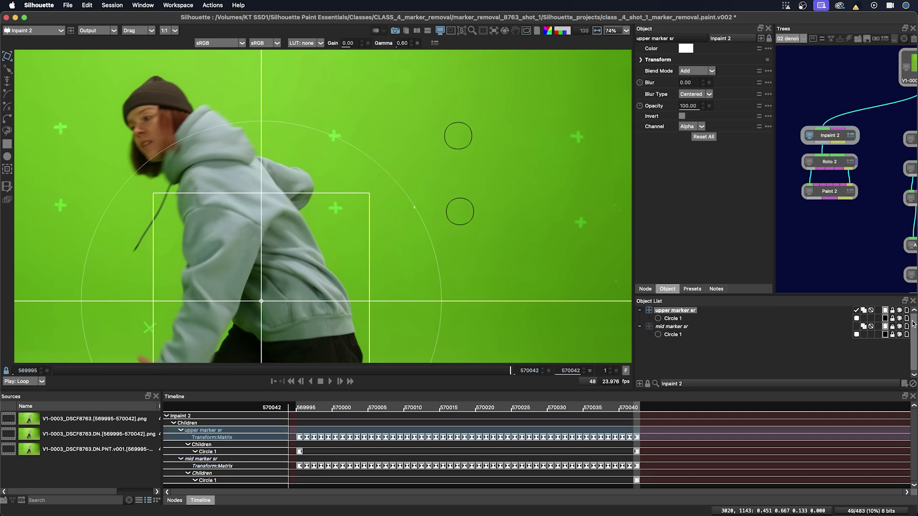
left_click(892, 310)
Step: Duplicate mid marker sr, rename the copy 'mid marker center', unlock it and select its circle
left_click(674, 327)
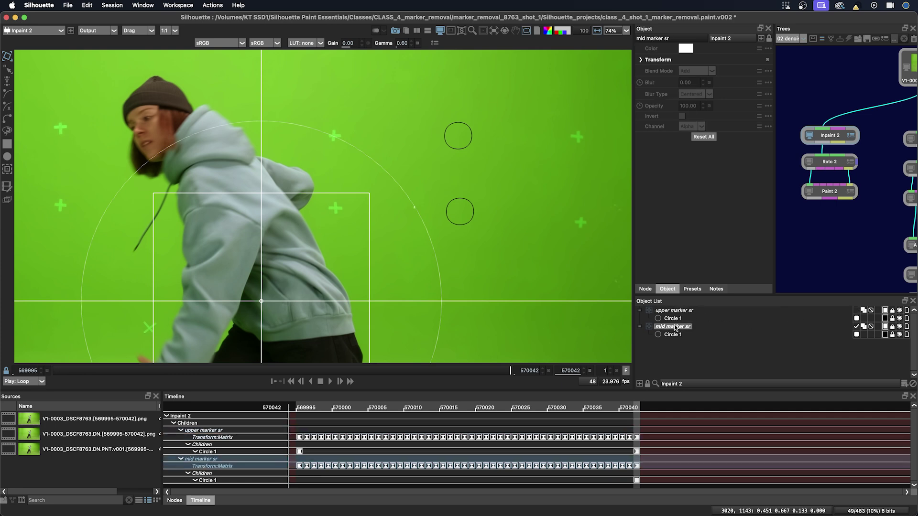
key("super+d")
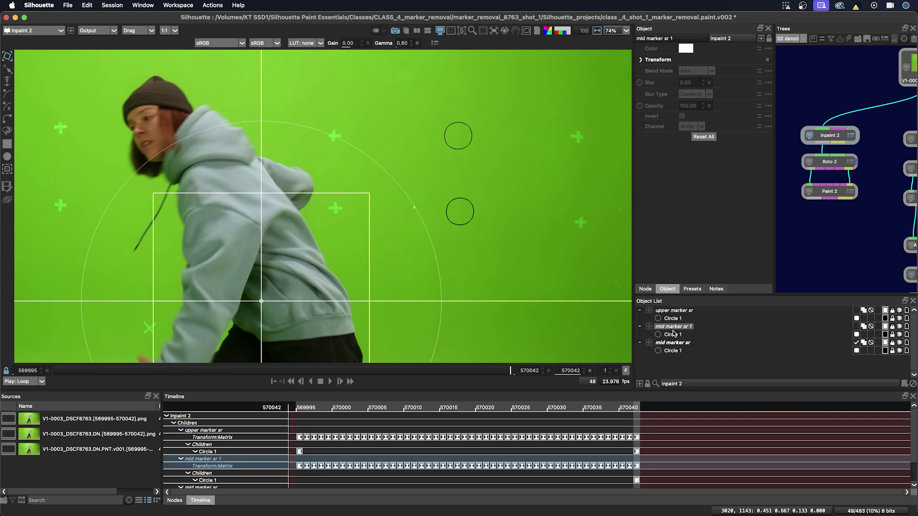
left_click(668, 328)
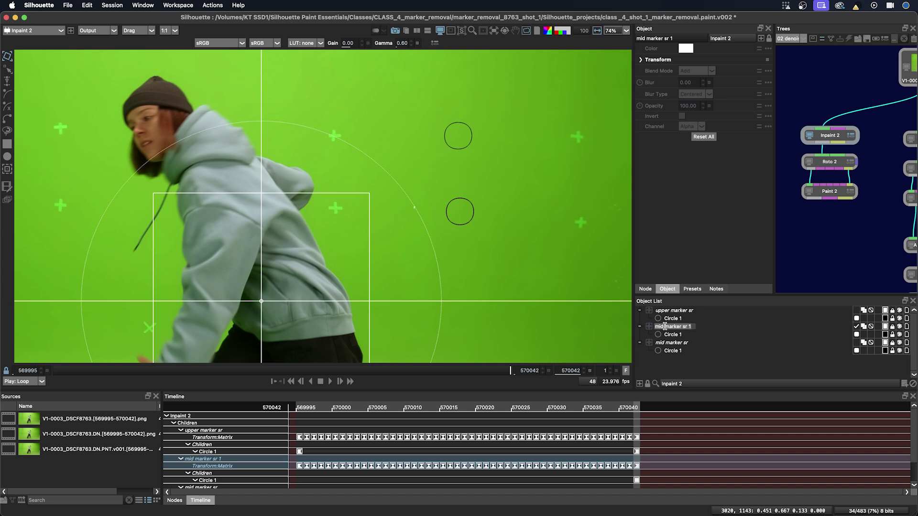
left_click_drag(683, 327, 705, 327)
key("Return")
left_click(896, 326)
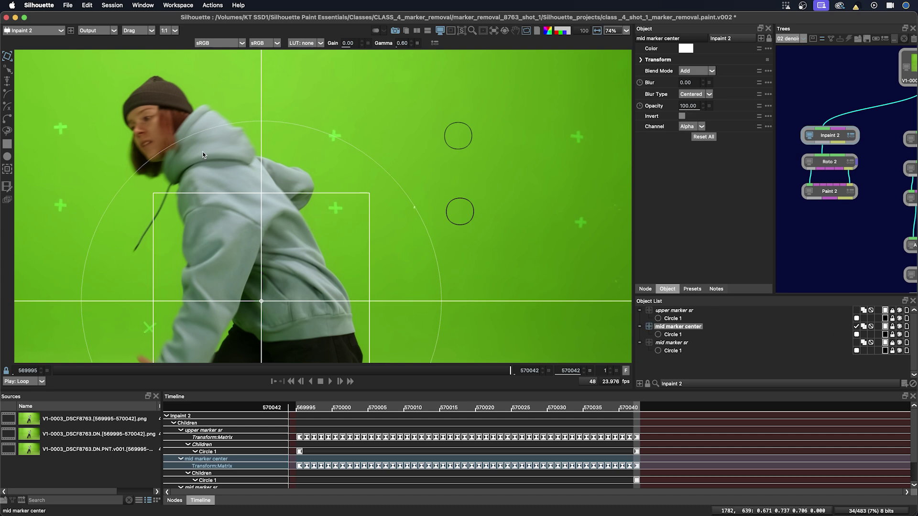
left_click(461, 224)
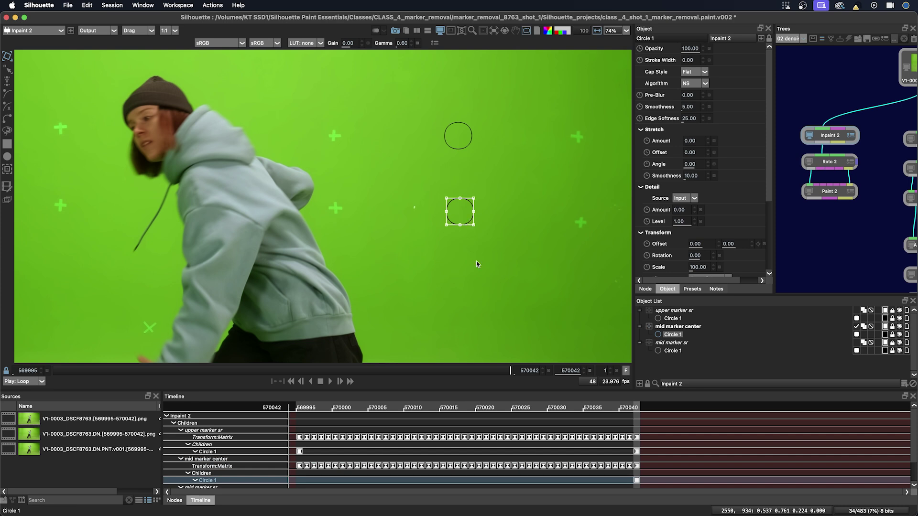
Step: With MultiFrame on, drag the mid marker center circle left onto the marker beside the hoodie
key("m")
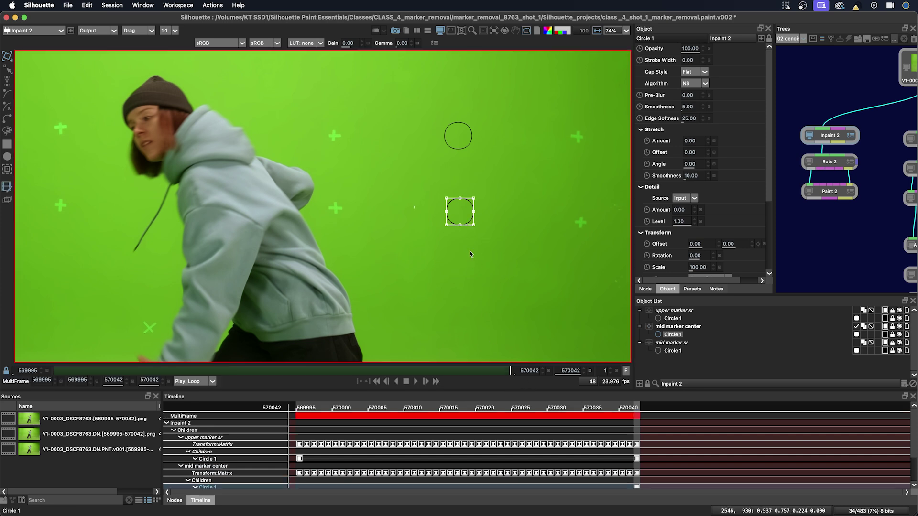
left_click(468, 222)
left_click(466, 223)
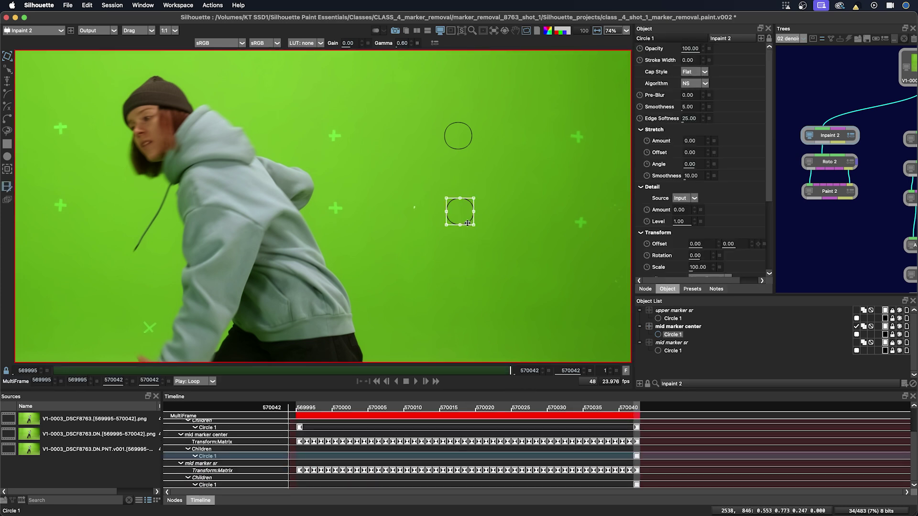
left_click_drag(468, 223, 345, 221)
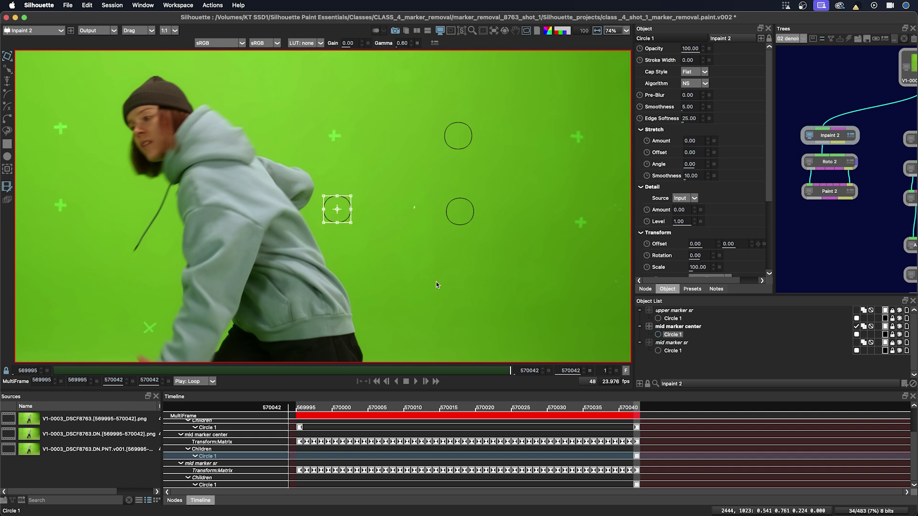
key("m")
left_click(392, 317)
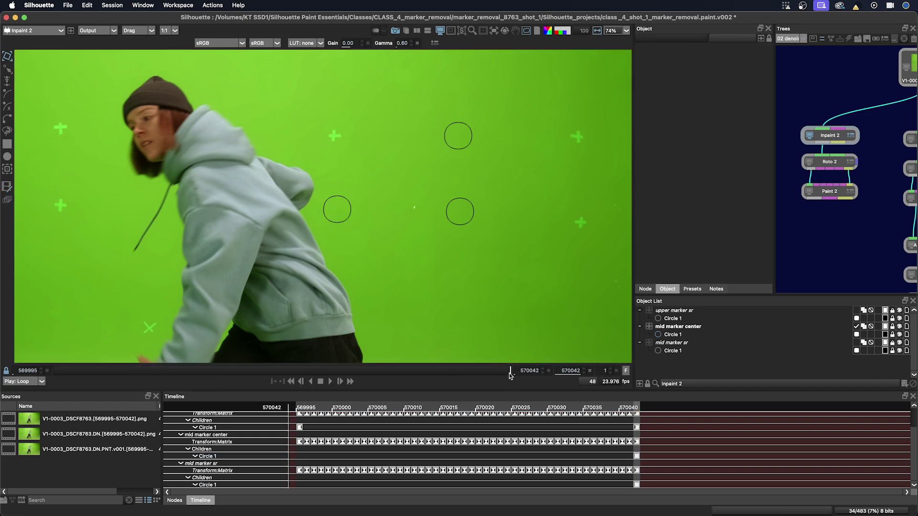
left_click(481, 371)
left_click_drag(482, 371, 422, 370)
left_click_drag(356, 264, 416, 259)
scroll(420, 226, "up", 3)
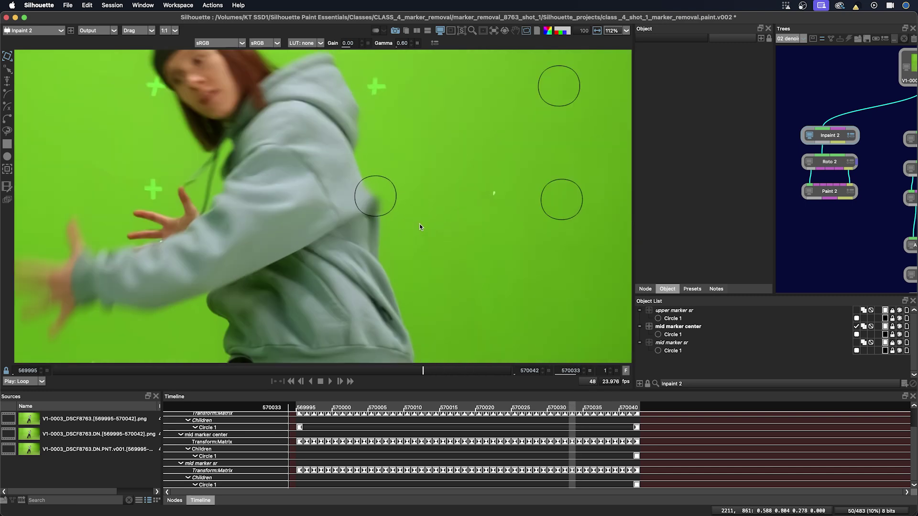
mouse_move(422, 371)
left_mouse_down()
mouse_move(489, 373)
mouse_move(405, 372)
mouse_move(512, 372)
mouse_move(434, 370)
mouse_move(469, 369)
left_mouse_up()
left_click(383, 222)
Step: In reshape mode, add a shape keyframe on the last frame 570042
key("r")
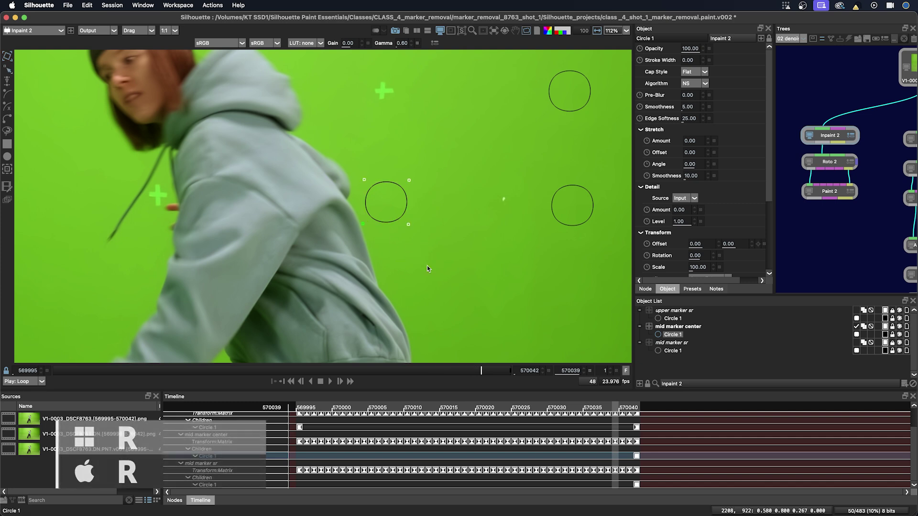
mouse_move(481, 370)
left_mouse_down()
mouse_move(533, 369)
mouse_move(461, 371)
mouse_move(481, 374)
left_mouse_up()
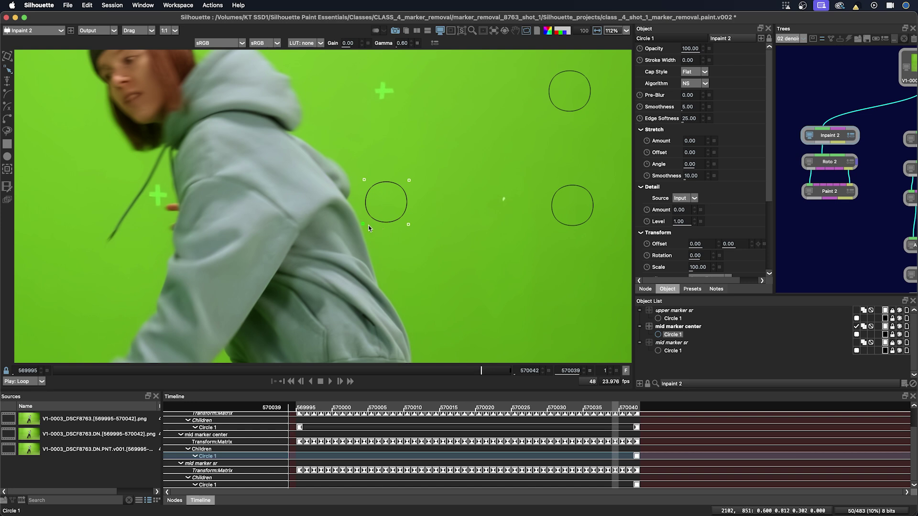
left_click(614, 455, "alt")
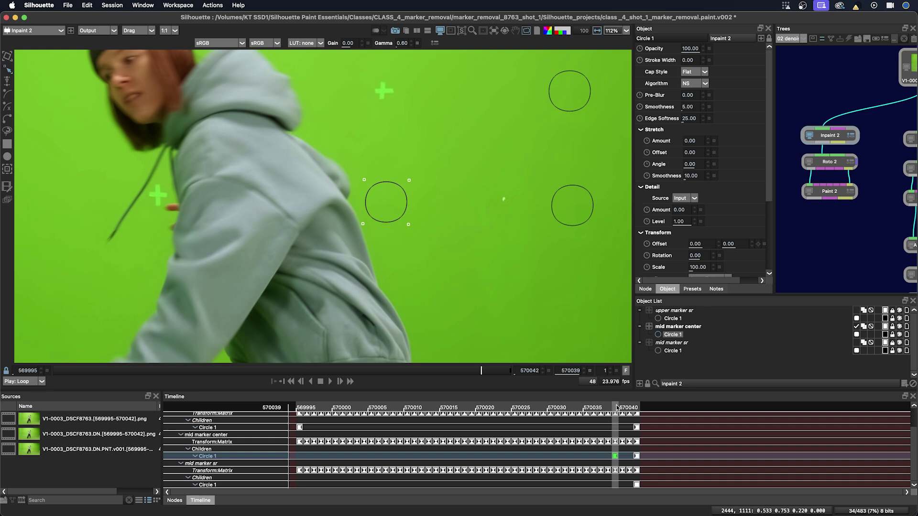
Step: On frame 570036, pull the circle's left-side points inward away from the hoodie
left_click_drag(616, 408, 594, 408)
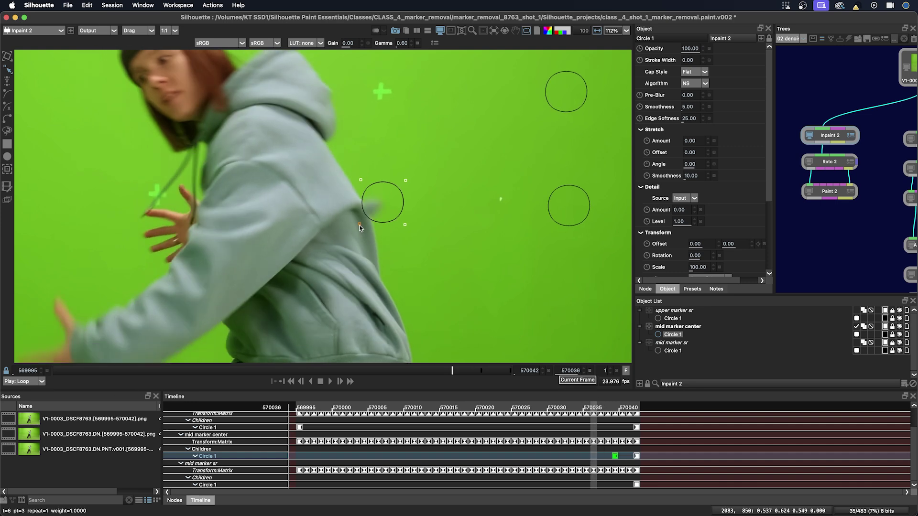
left_click_drag(360, 226, 366, 220)
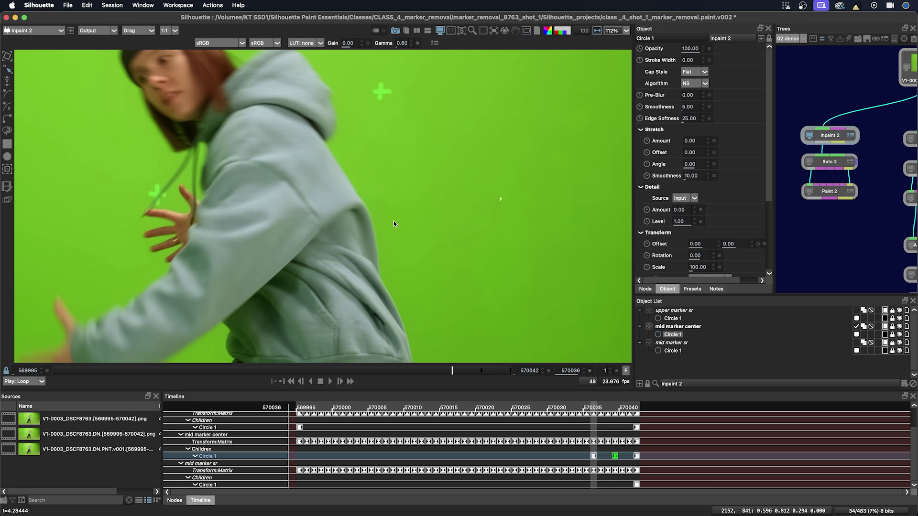
left_click_drag(451, 371, 423, 372)
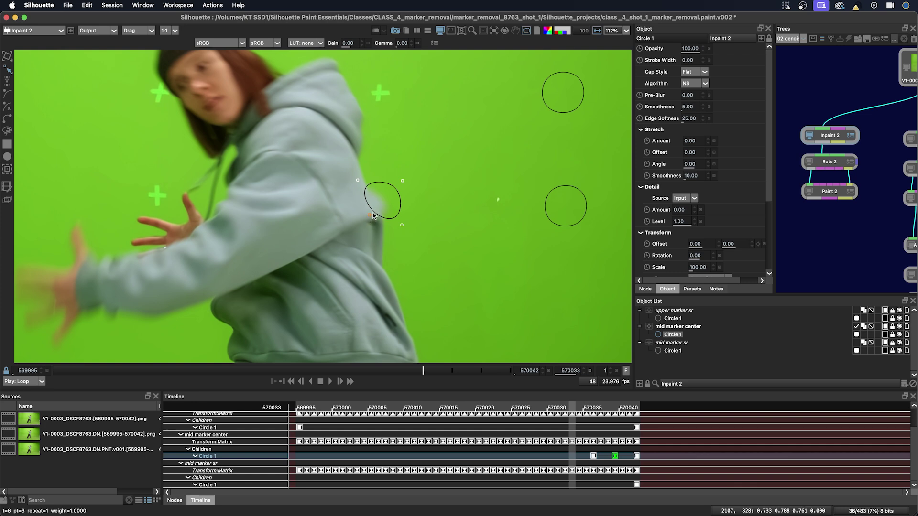
left_click_drag(368, 216, 383, 206)
left_click_drag(357, 179, 363, 175)
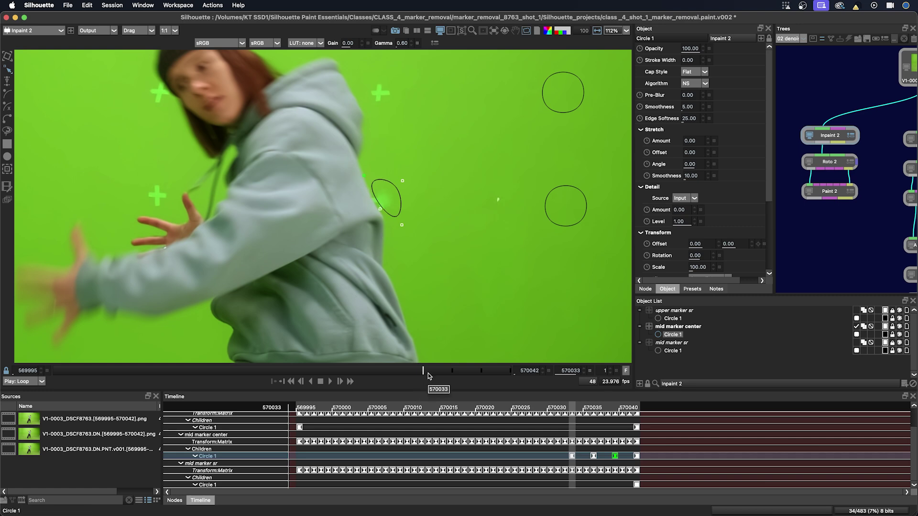
mouse_move(428, 372)
left_mouse_down()
mouse_move(444, 369)
mouse_move(406, 371)
mouse_move(451, 375)
left_mouse_up()
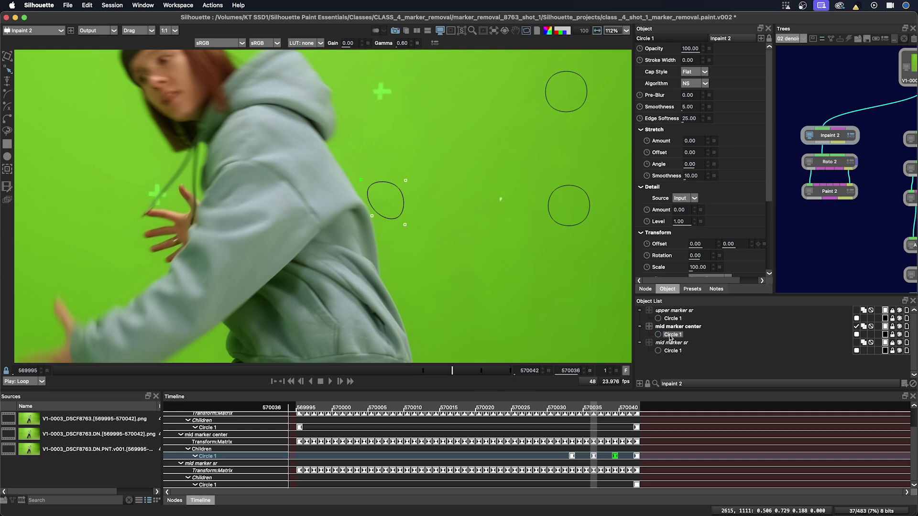
Step: Key Circle 1's opacity on at frame 570036 and off at frame 570035
left_click(856, 334)
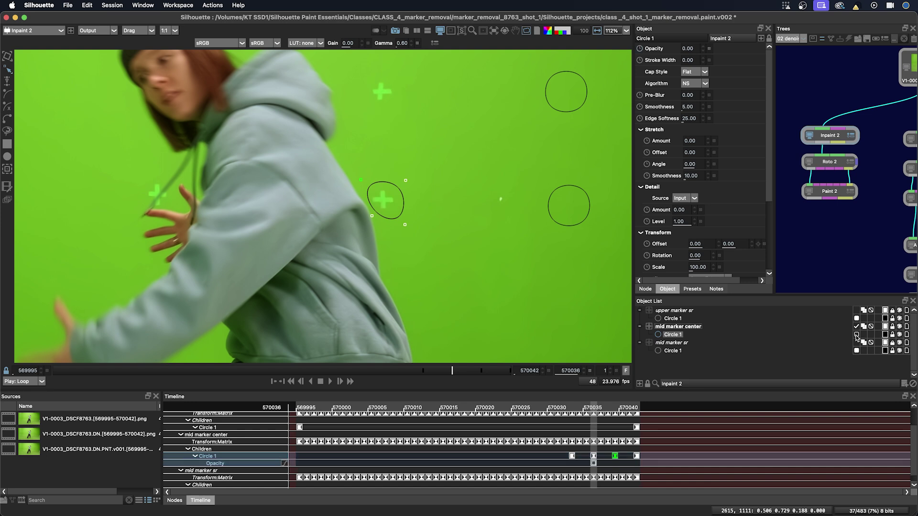
left_click(855, 334)
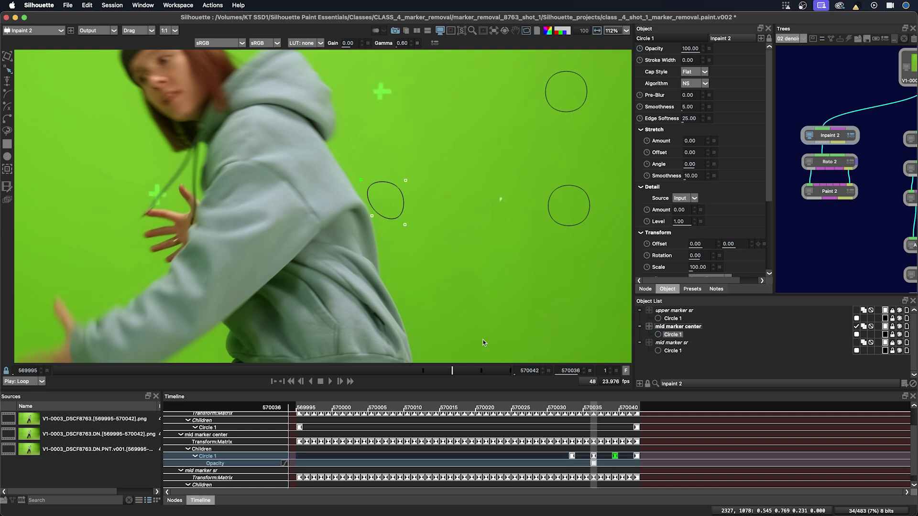
key("Left")
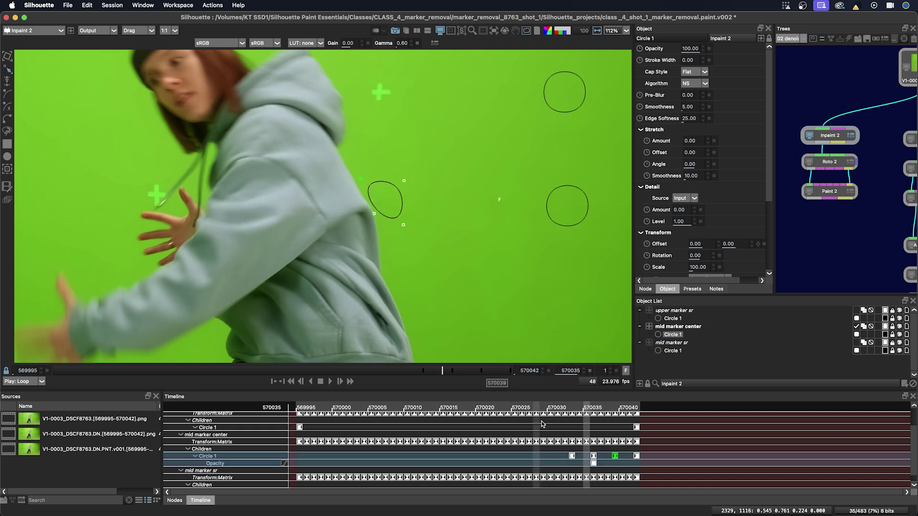
left_click(856, 334)
Step: Scrub back through the earlier frames to confirm the circle is faded out
left_click_drag(443, 371, 462, 372)
scroll(472, 282, "down", 4)
key("Left")
key("Left")
key("Left")
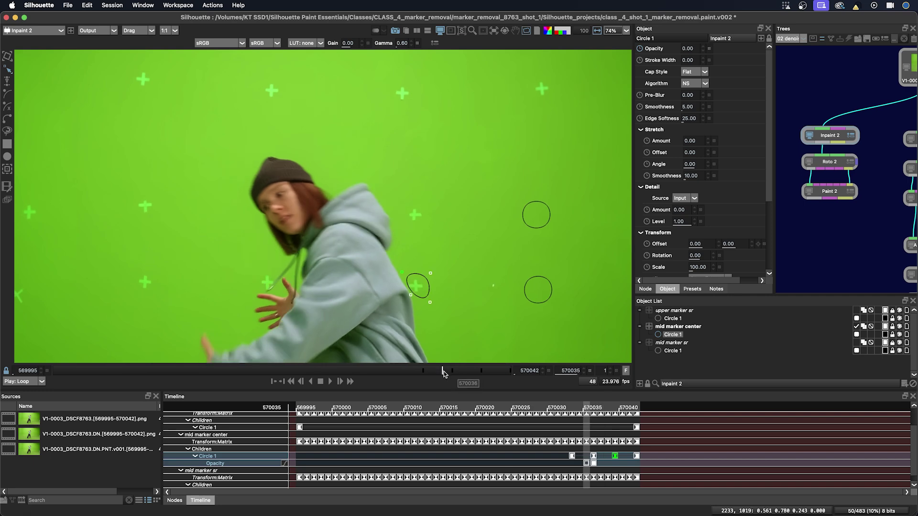